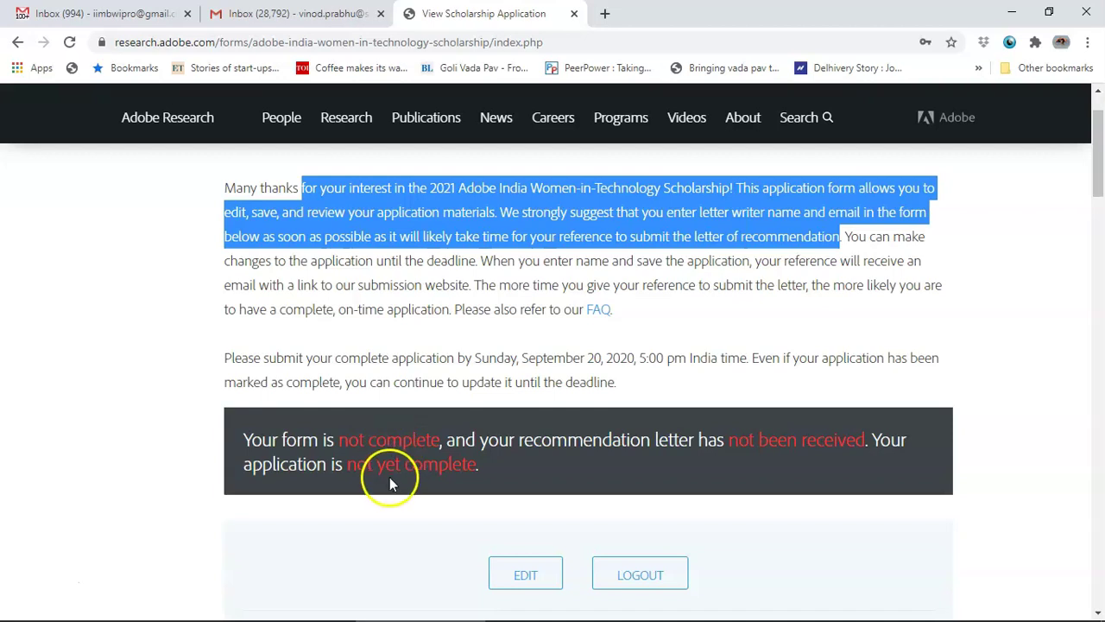
Step: Open the application for editing and enter the applicant's name
scroll(671, 427, down, 3)
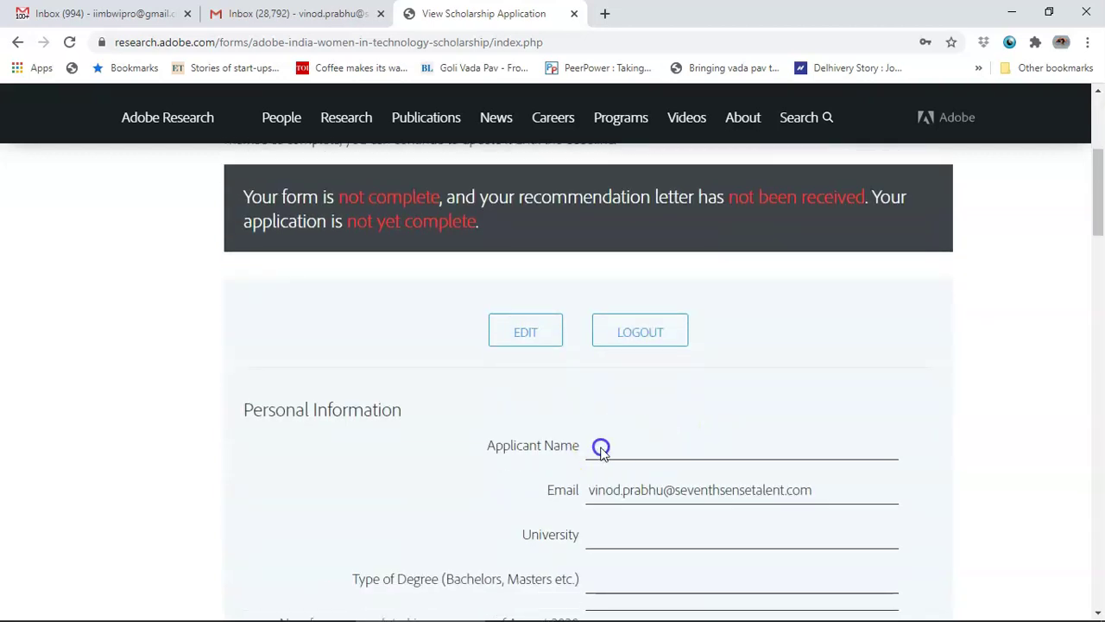
click(528, 335)
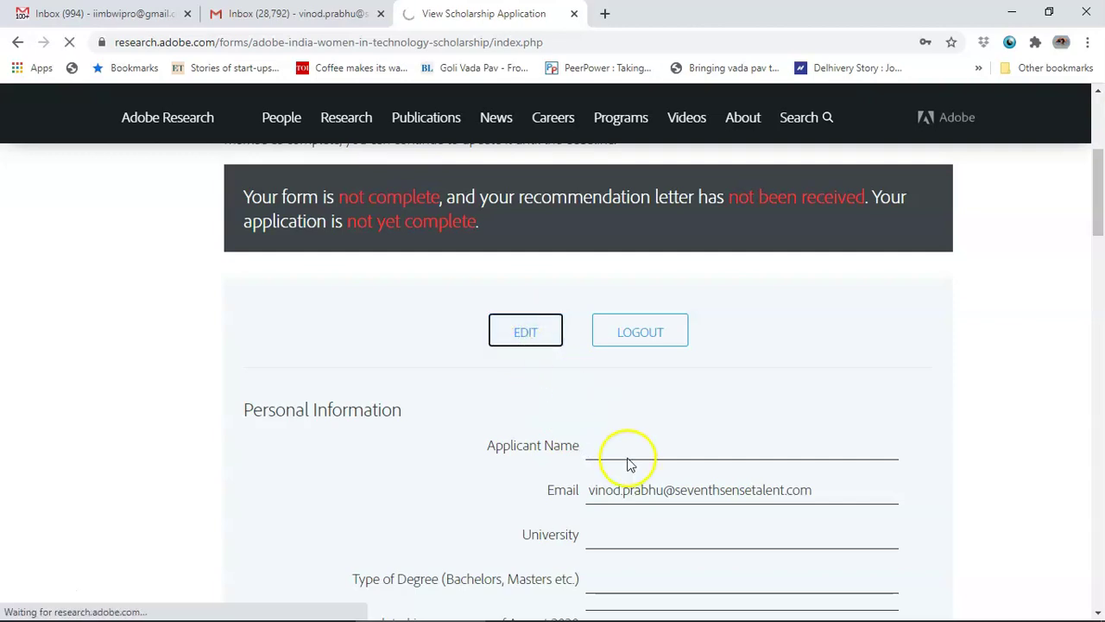
scroll(547, 432, down, 2)
click(577, 416)
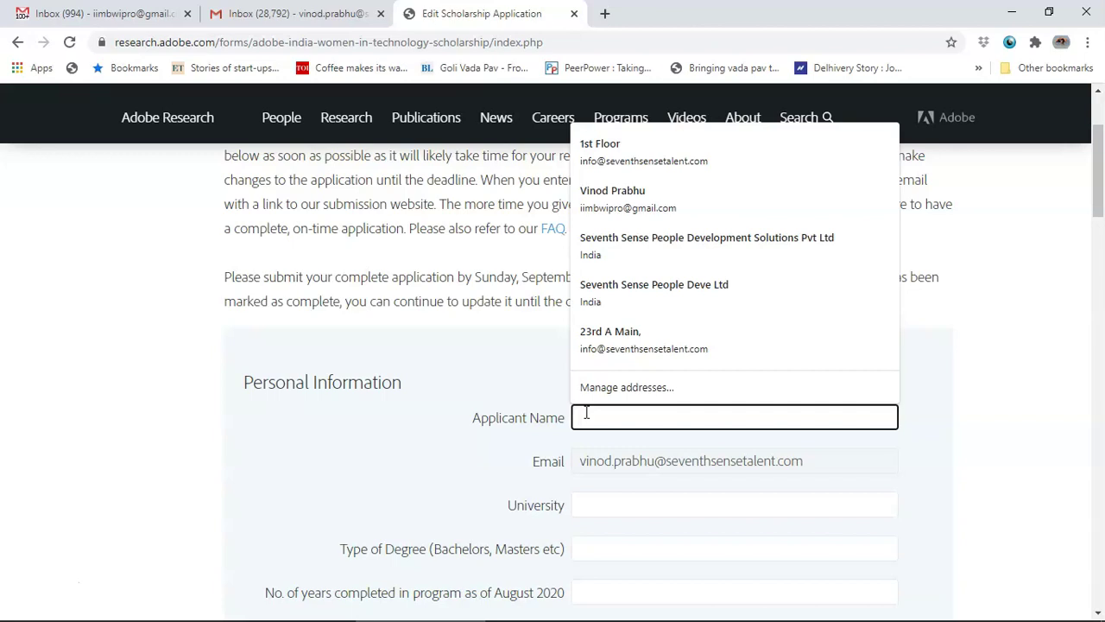
text(B)
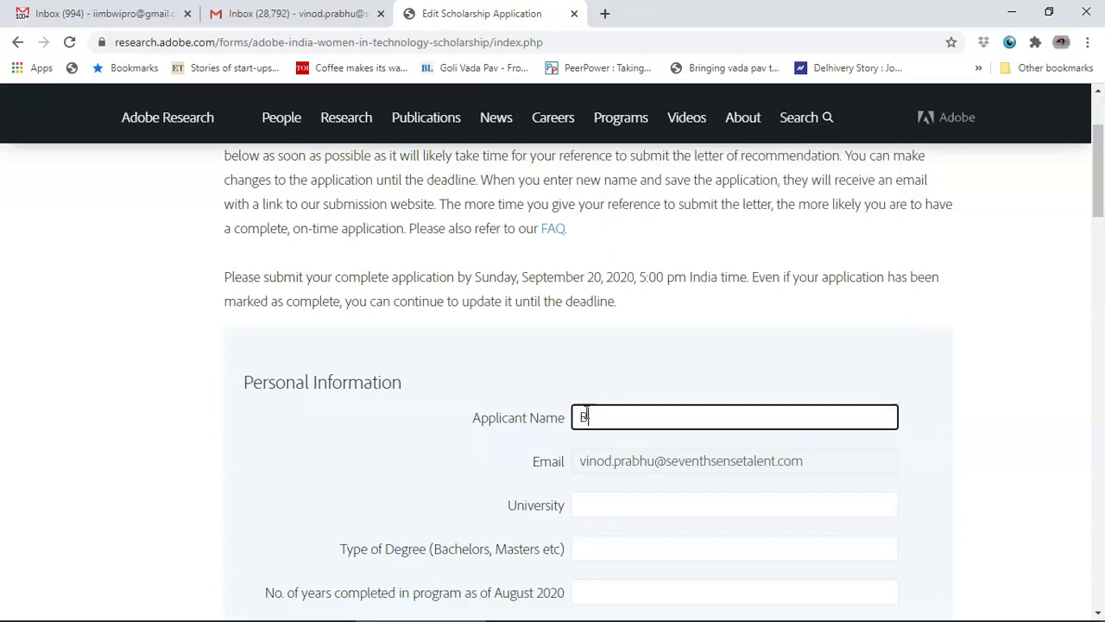
text(inod)
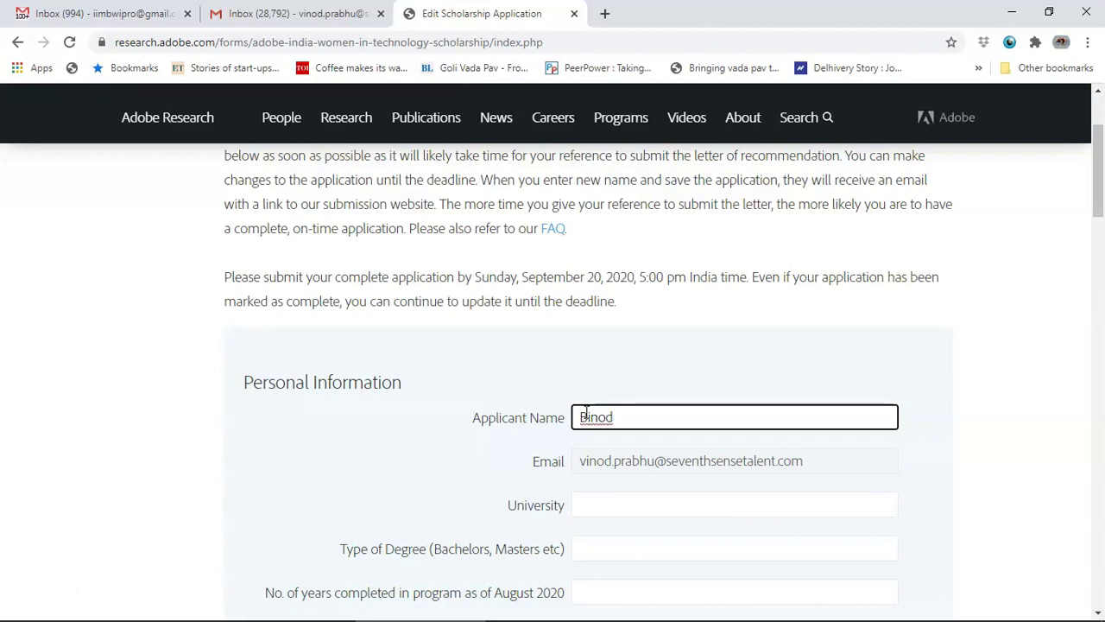
key(Tab)
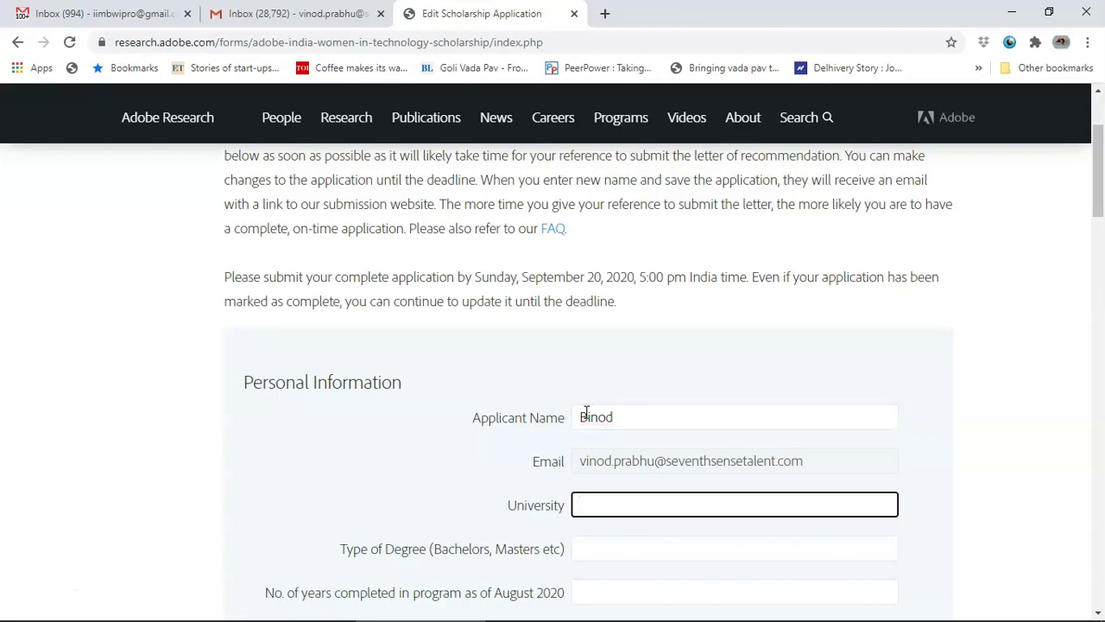
Step: Enter VTU as the University and B.E. as the Type of Degree
text(VTU)
key(Tab)
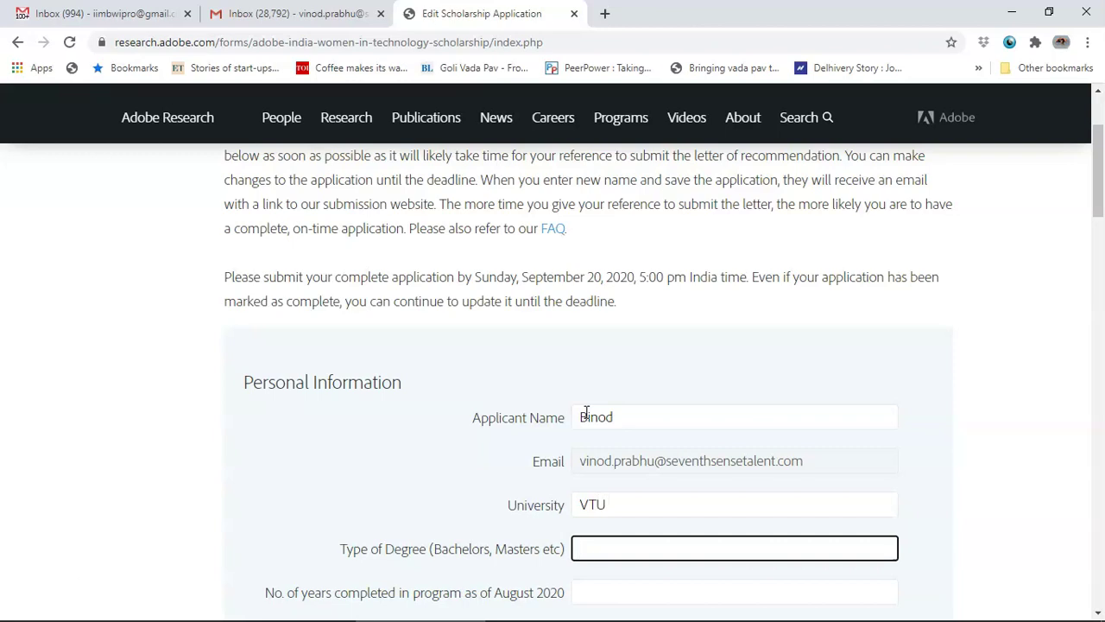
text(Bachelor)
key(BackSpace)
key(BackSpace)
key(BackSpace)
key(BackSpace)
key(BackSpace)
key(BackSpace)
text(.E.)
key(Tab)
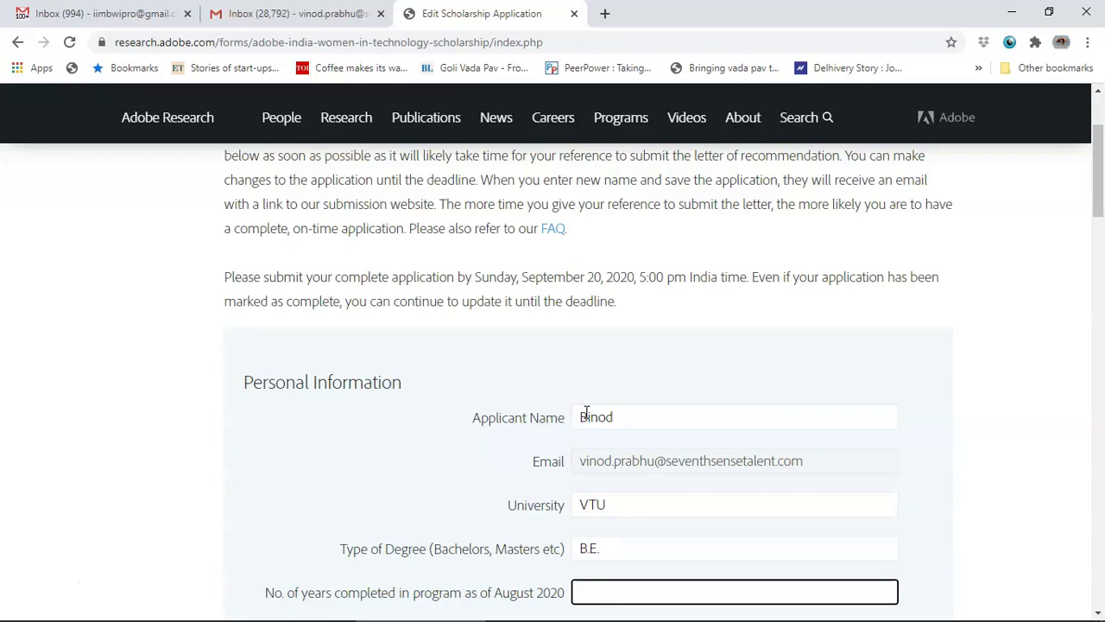
scroll(586, 413, down, 2)
Step: Enter 2 years completed, completion year 2022, and a GPA of 8.5 out of 10
click(600, 421)
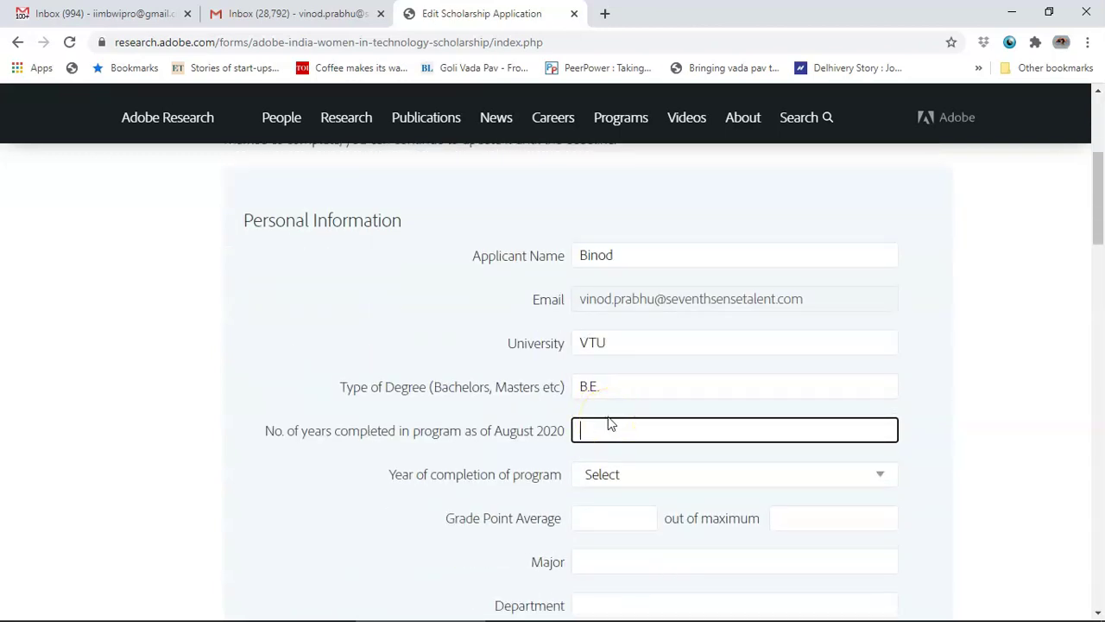
text(2)
click(613, 475)
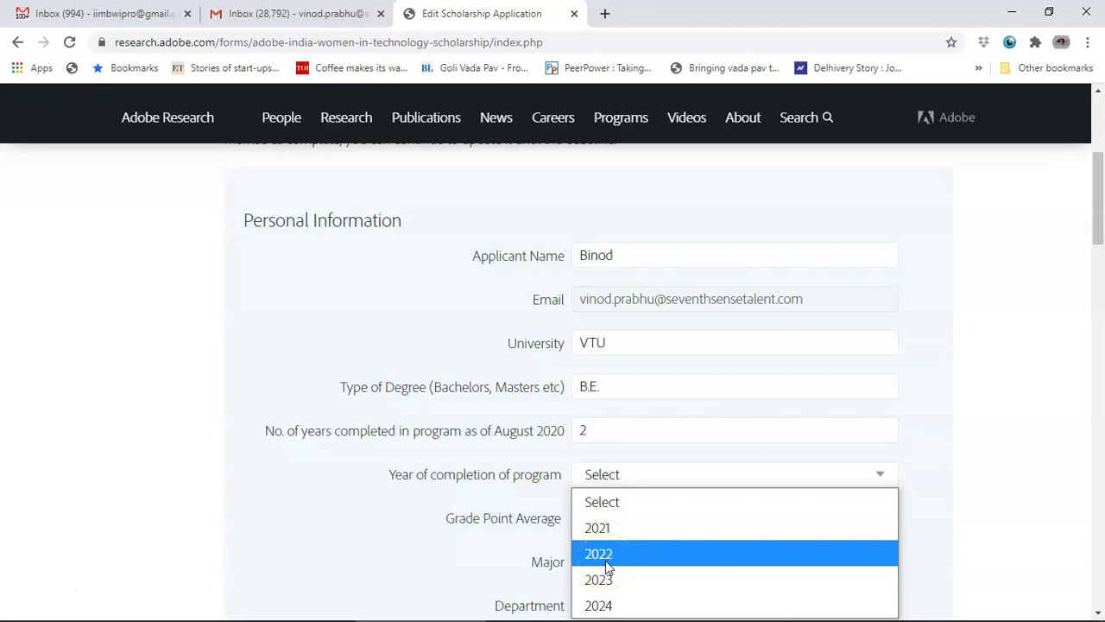
click(605, 561)
click(604, 519)
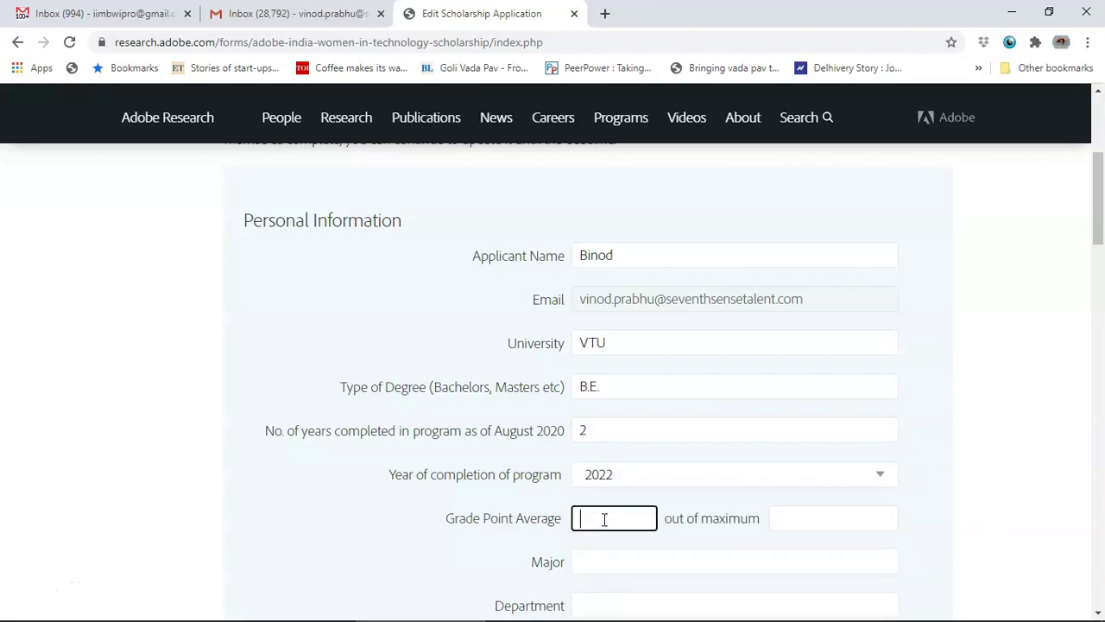
text(8.5)
key(Tab)
text(10)
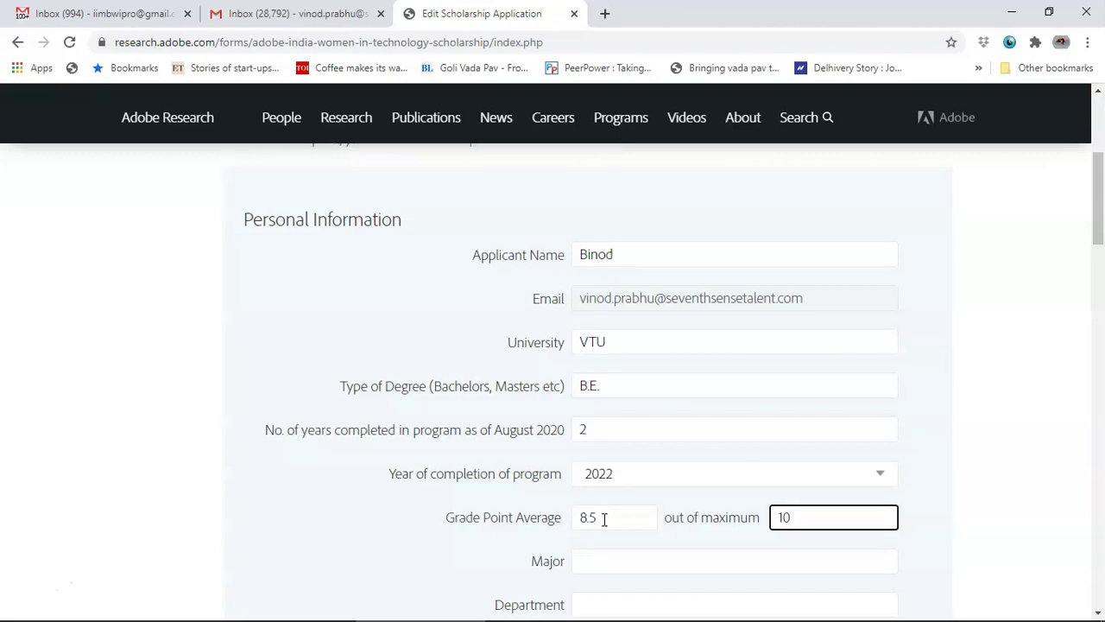
Step: Set Major and Department to Electronics and research interests to 'VLSI, IoT'
scroll(603, 518, down, 1)
click(607, 480)
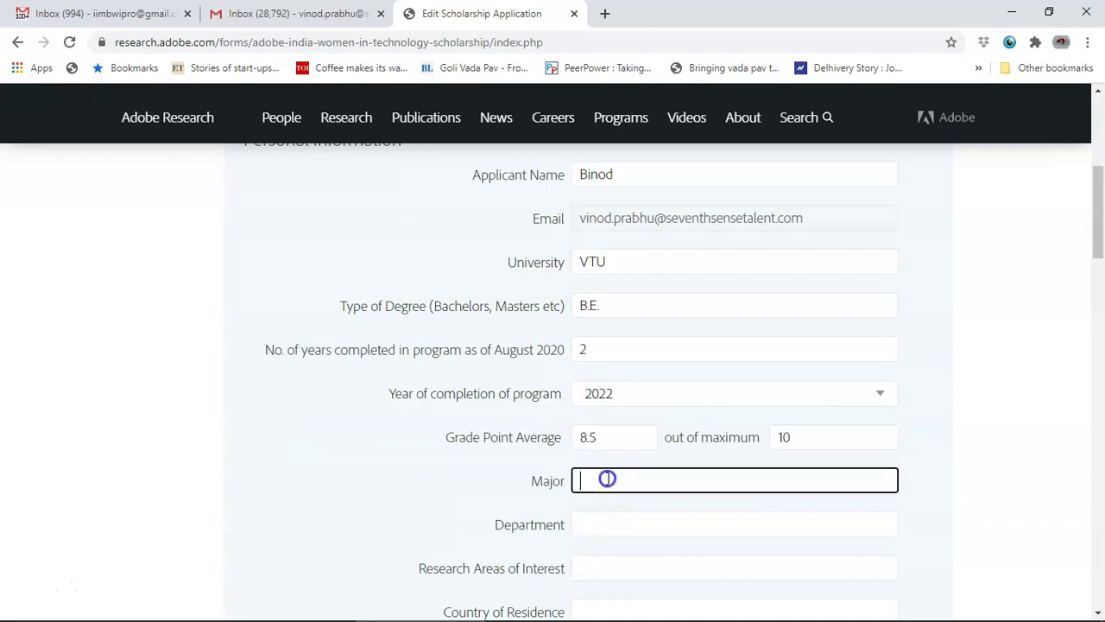
text(Electronics)
key(Tab)
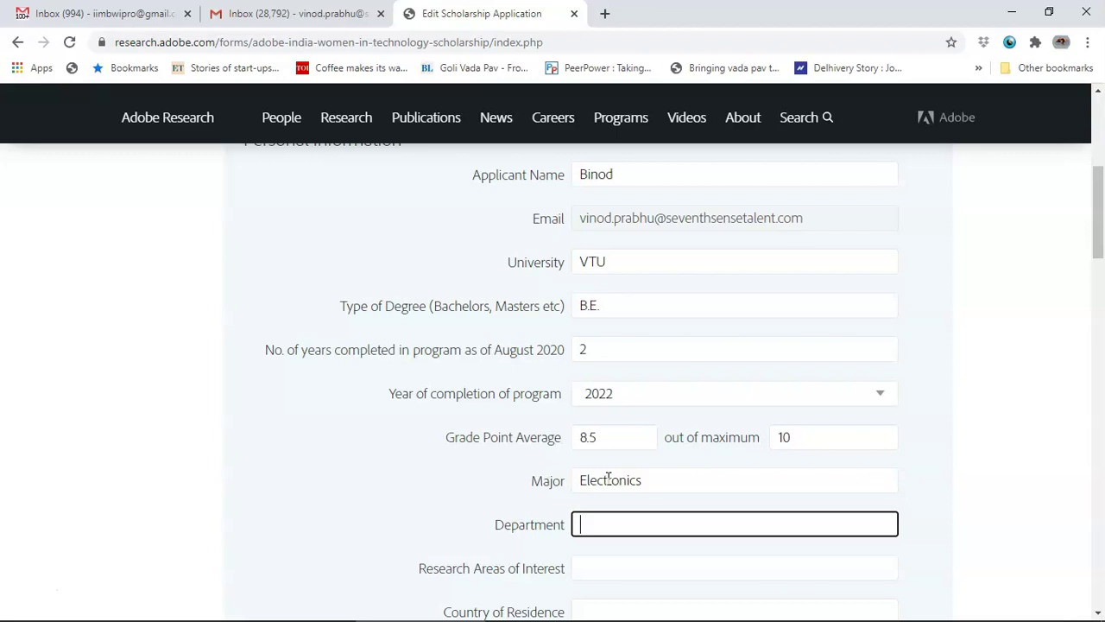
text(Electronics)
key(Tab)
text(vls)
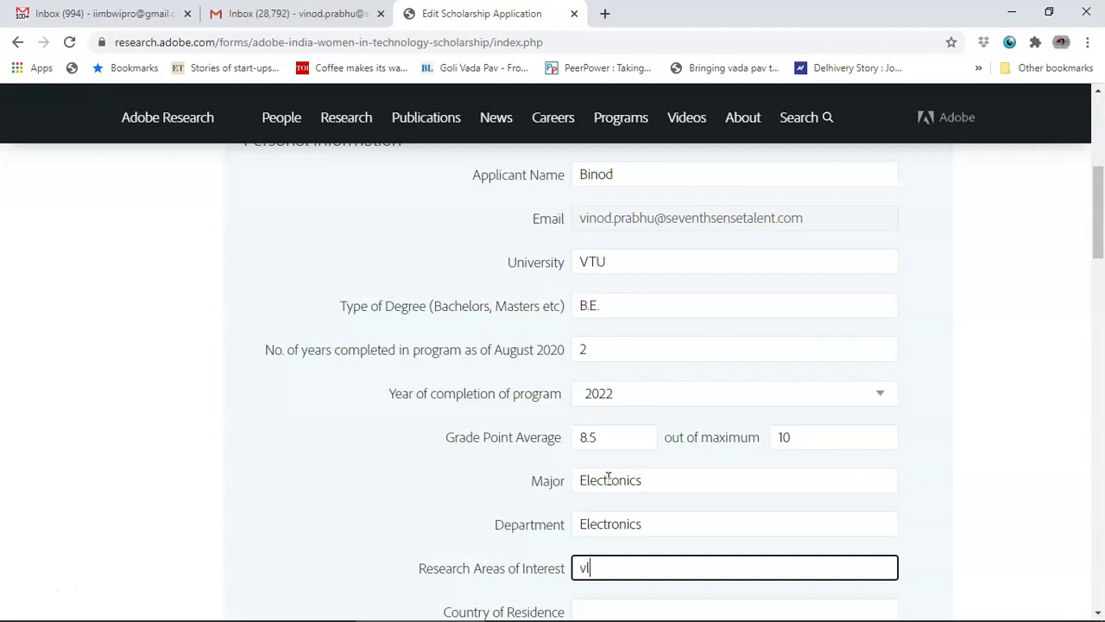
key(BackSpace)
key(BackSpace)
key(BackSpace)
text(VLSI, IoT)
Step: Set Country of Residence to India and consent to data sharing
scroll(608, 477, down, 2)
click(602, 446)
text(India)
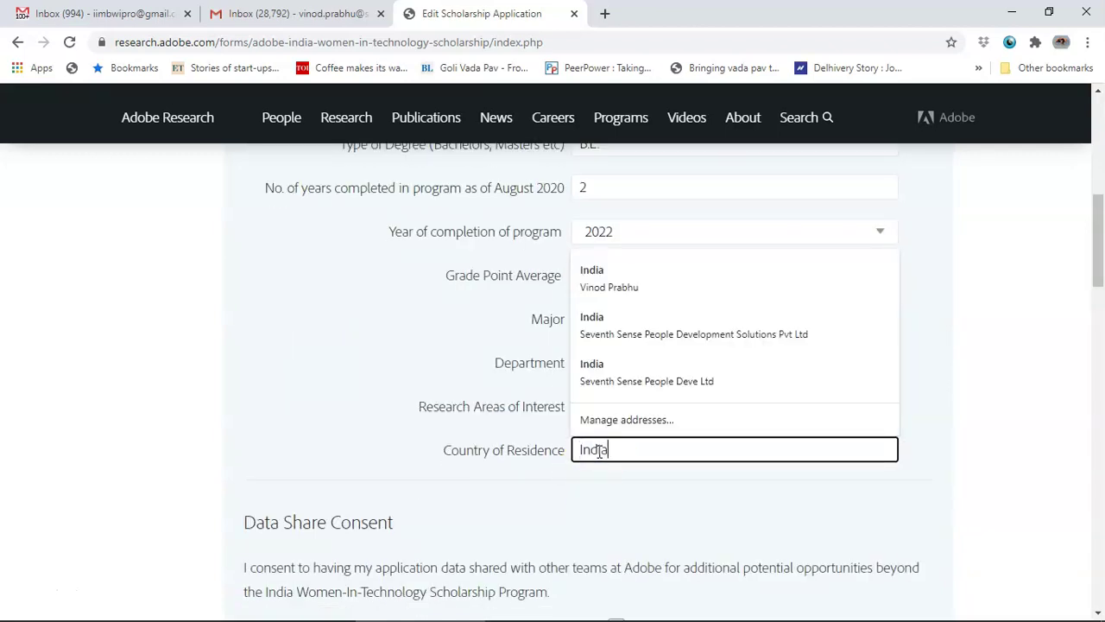
click(560, 518)
scroll(559, 522, down, 3)
click(616, 384)
Step: Attach the resume PDF as Resume/CV and the certifications PDF as Transcripts
scroll(614, 383, down, 2)
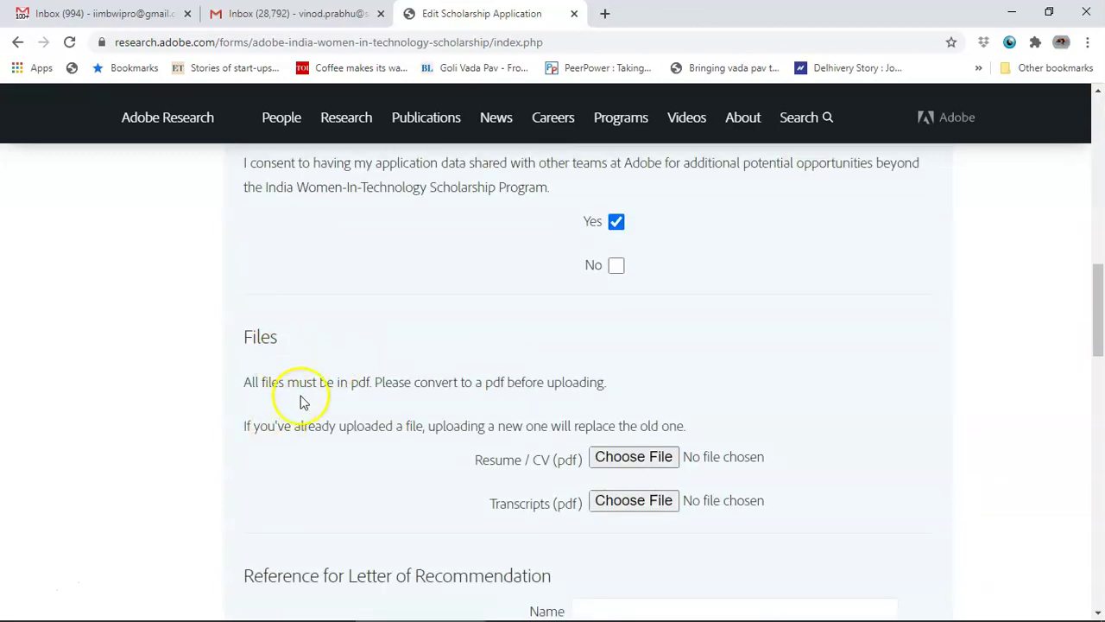
drag(314, 380, 567, 370)
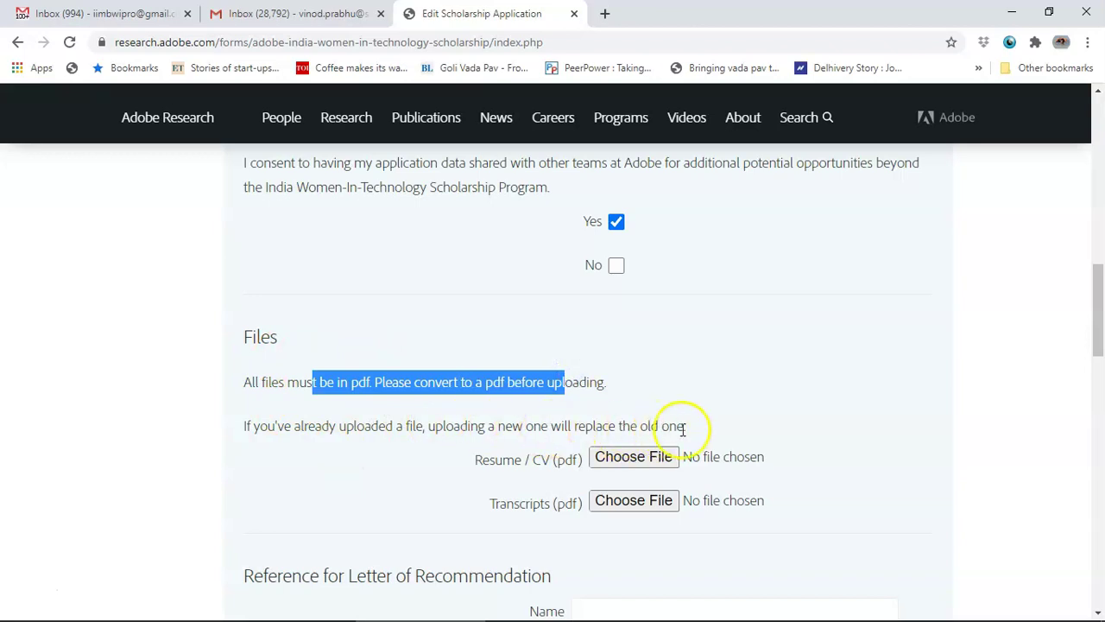
click(662, 463)
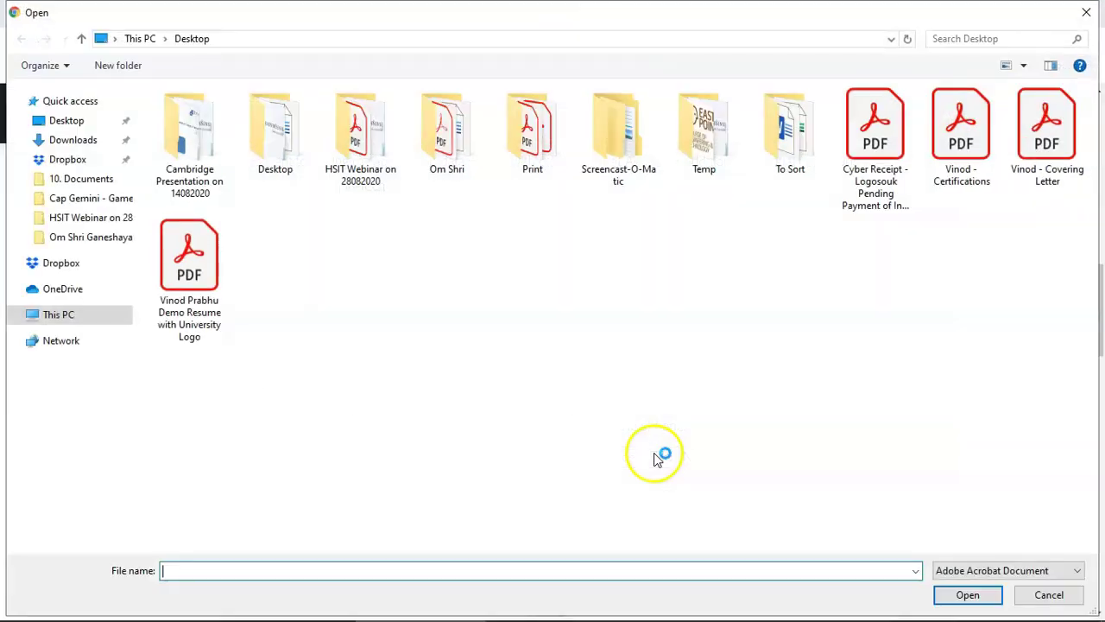
double_click(183, 275)
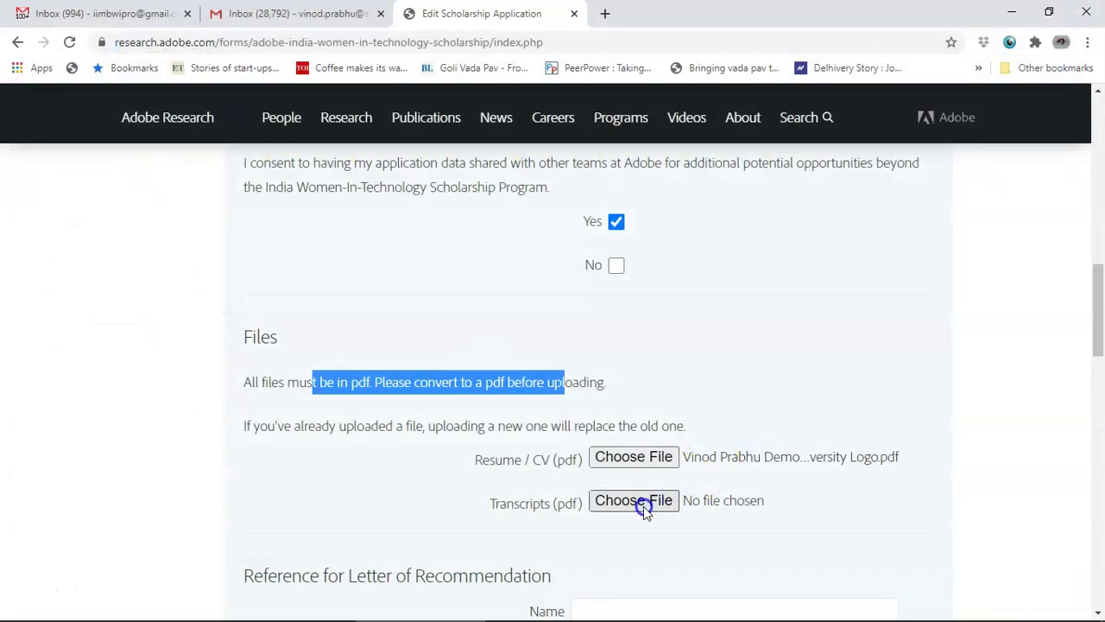
click(644, 506)
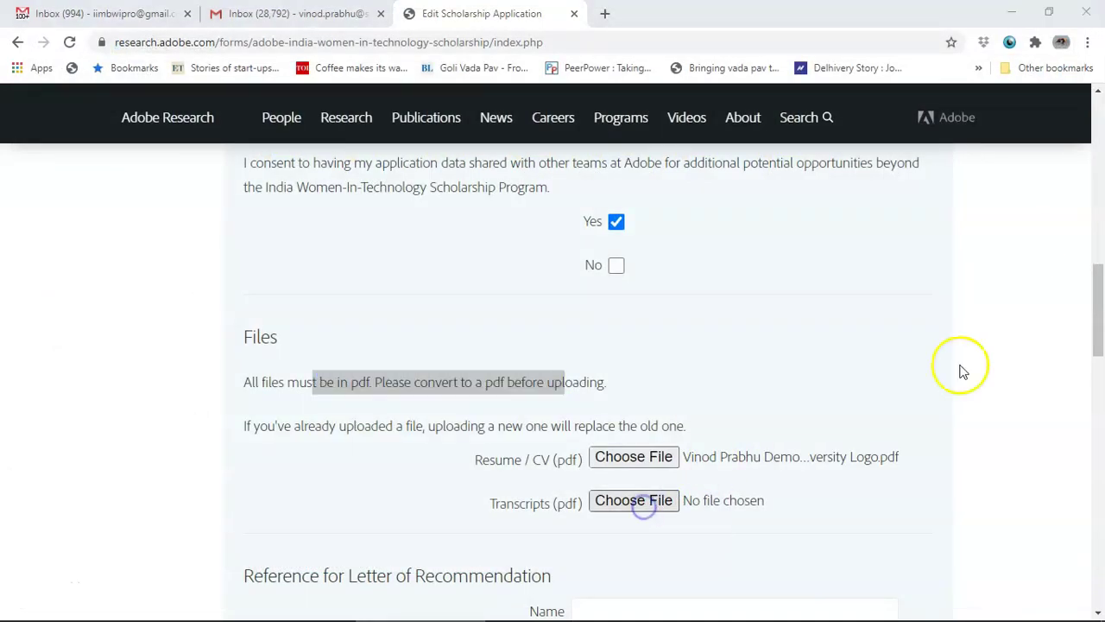
double_click(987, 149)
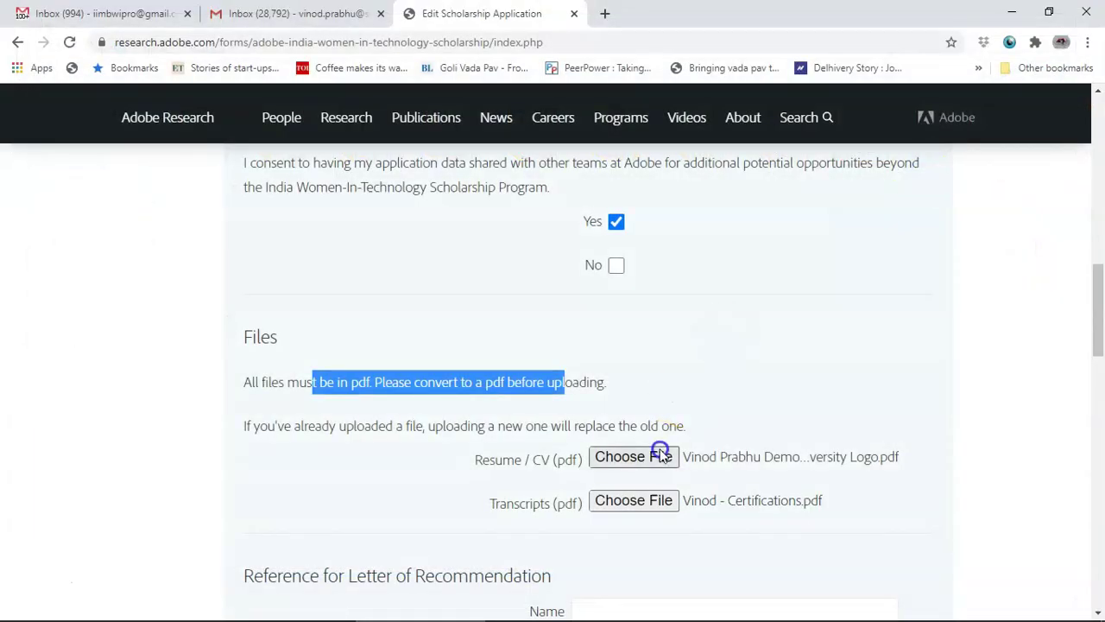
scroll(848, 499, down, 3)
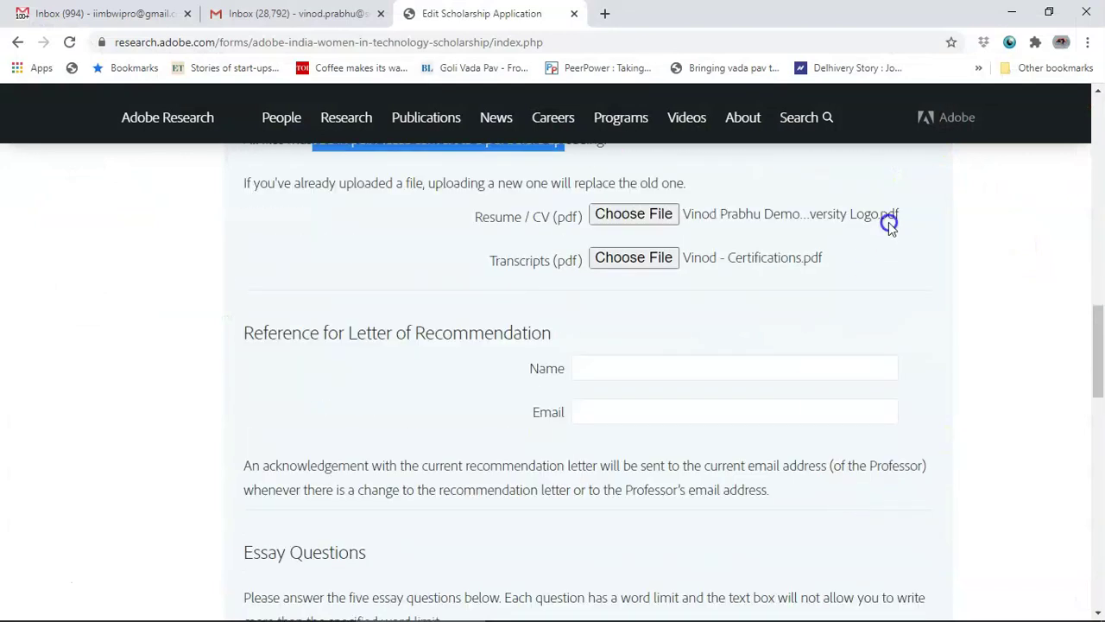
click(336, 355)
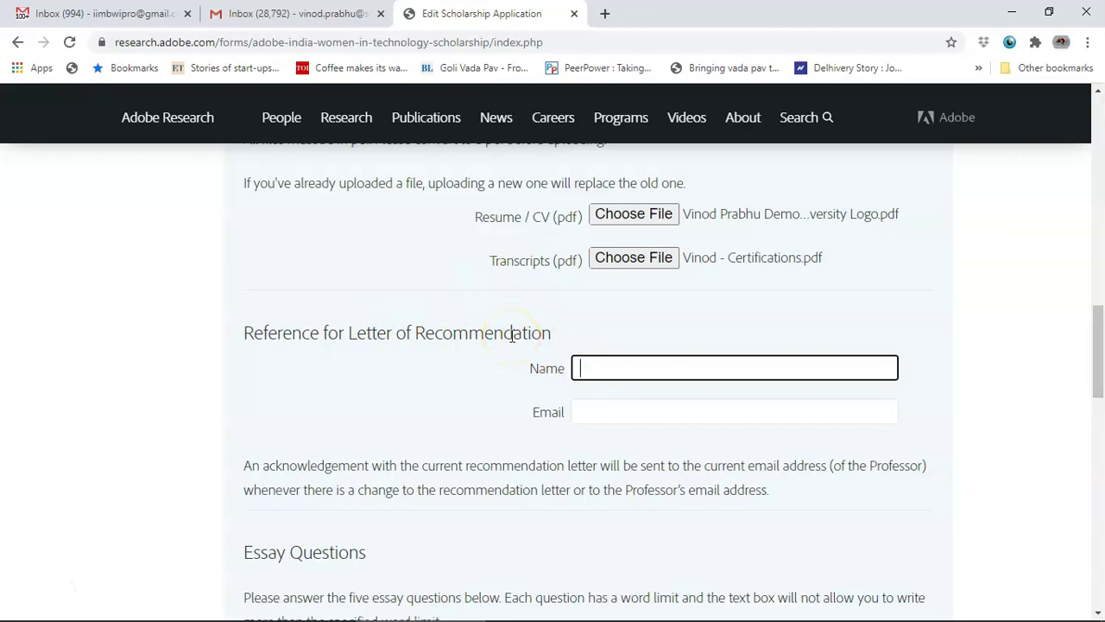
text(Dr. Rangaswamy)
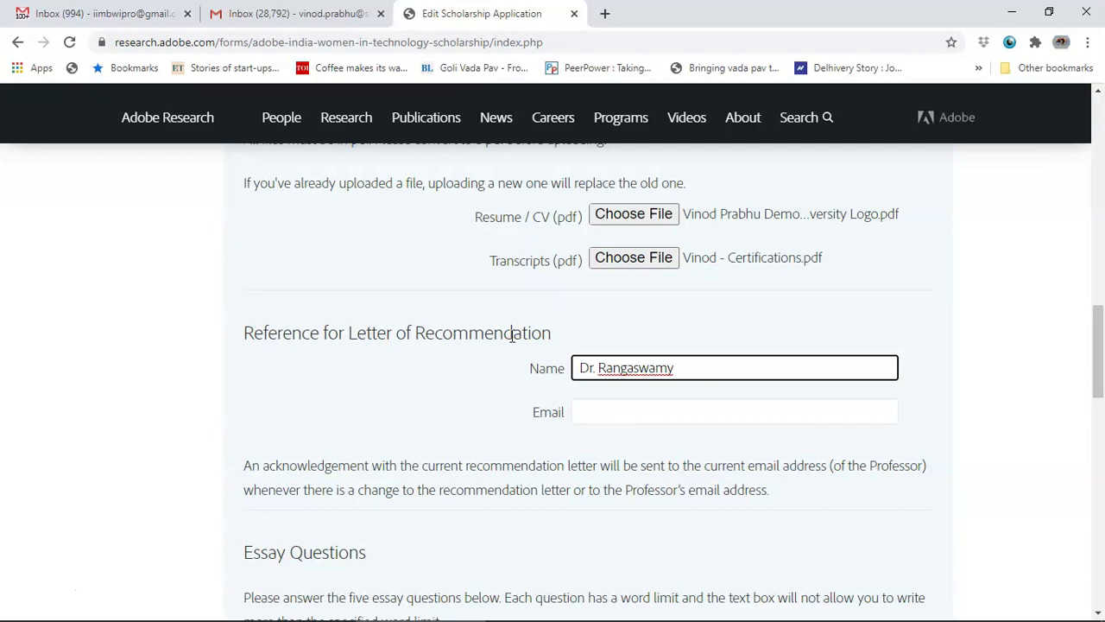
click(620, 415)
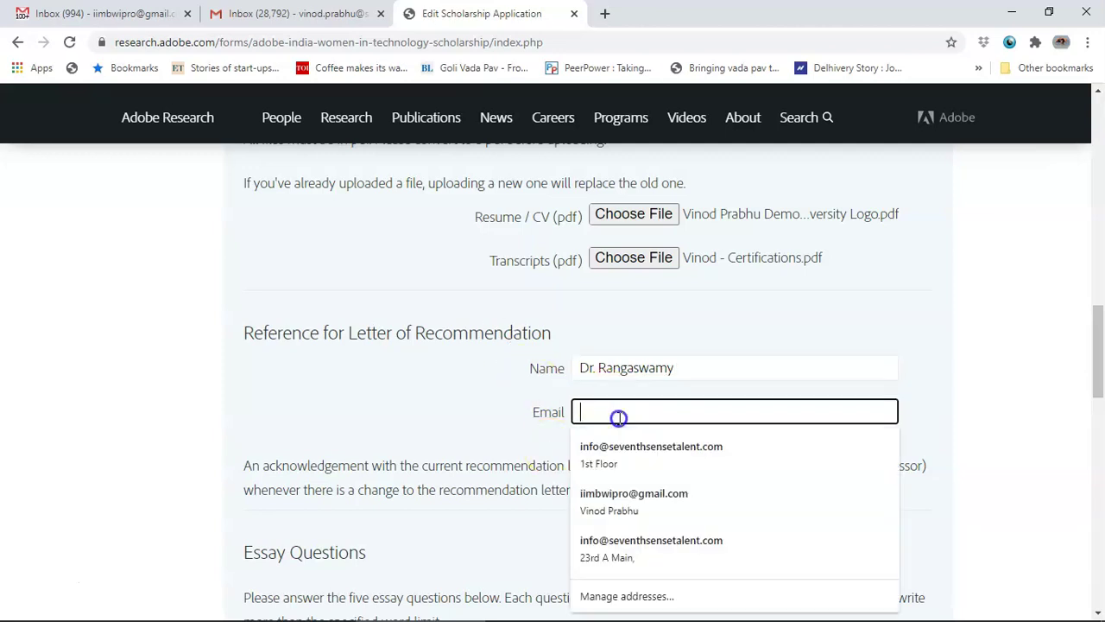
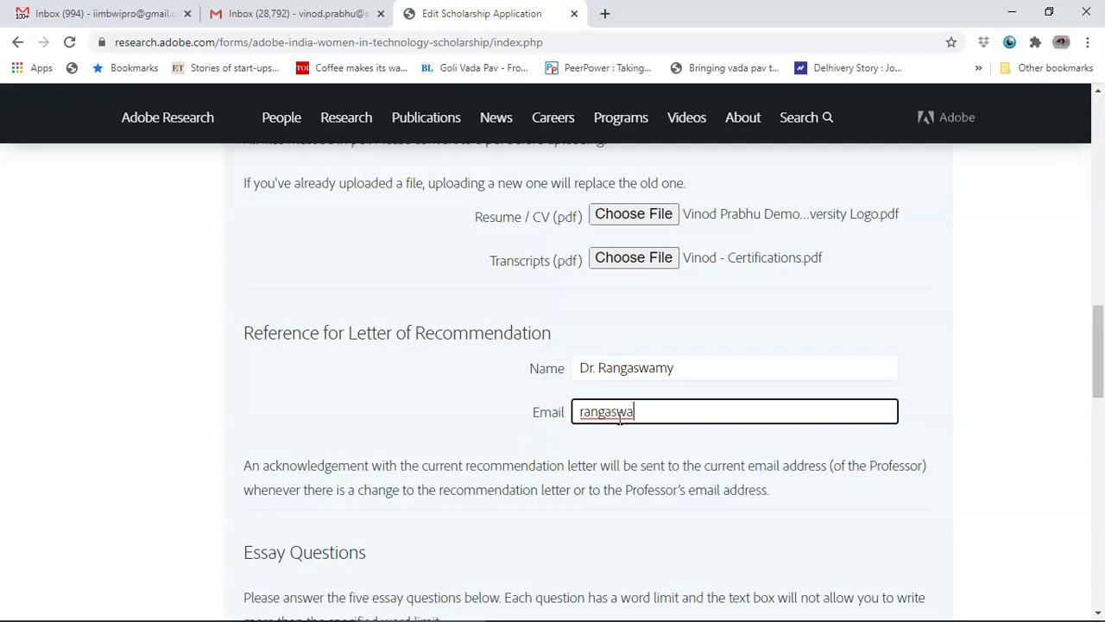
key(BackSpace)
key(BackSpace)
key(BackSpace)
key(BackSpace)
key(BackSpace)
key(BackSpace)
key(BackSpace)
key(BackSpace)
key(BackSpace)
key(BackSpace)
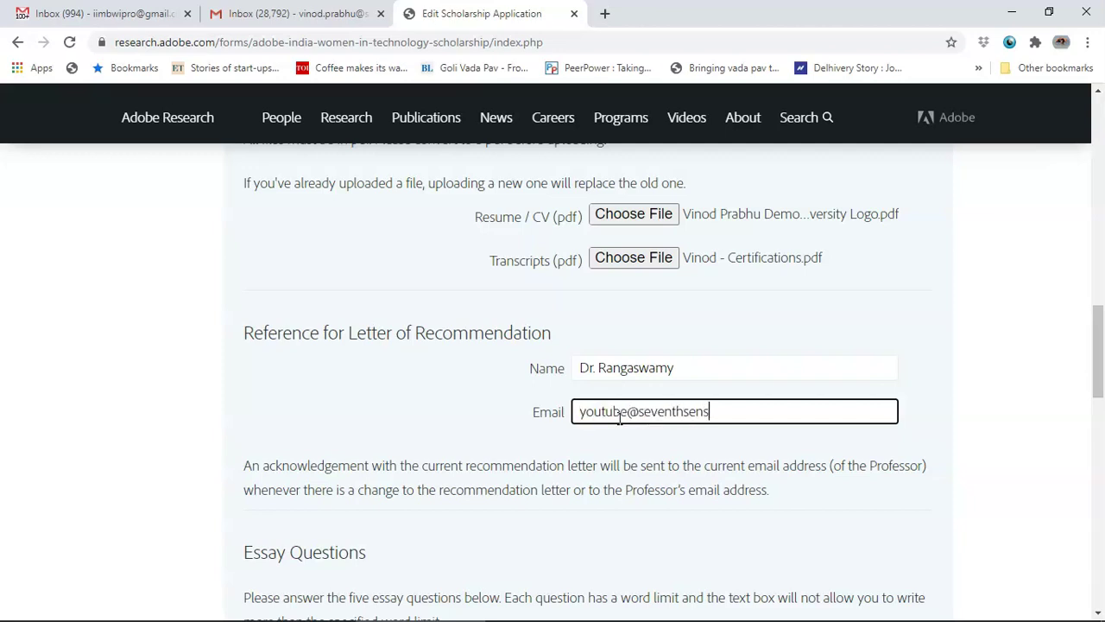
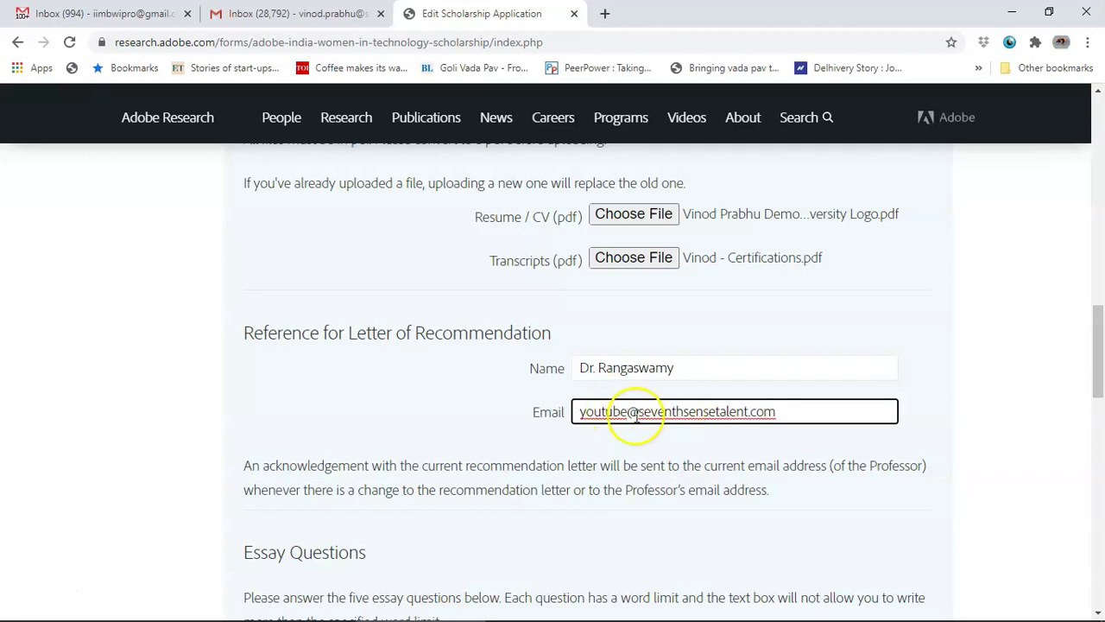
drag(575, 412, 784, 412)
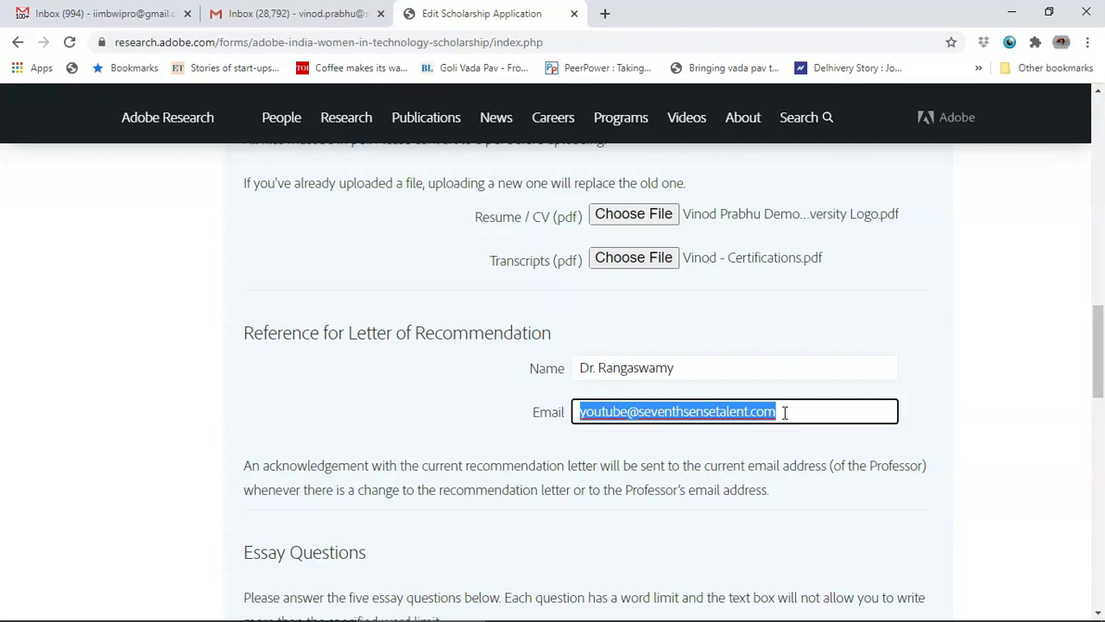
click(704, 371)
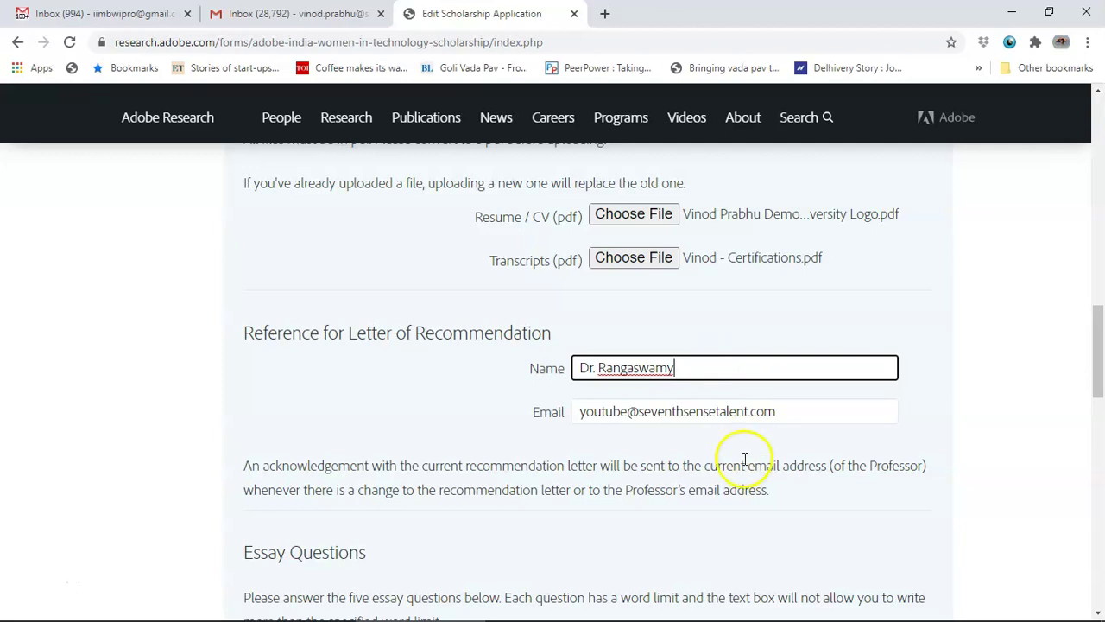
drag(788, 416, 577, 415)
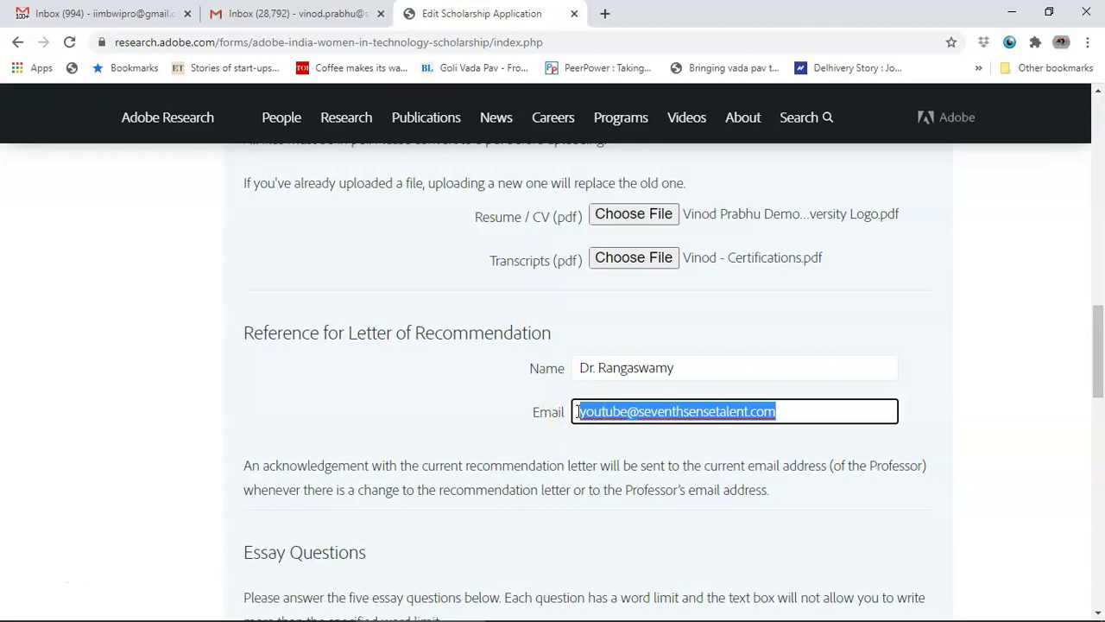
drag(616, 412, 678, 412)
Step: Answer essay questions a) through c) with 'Hi'
scroll(678, 412, down, 3)
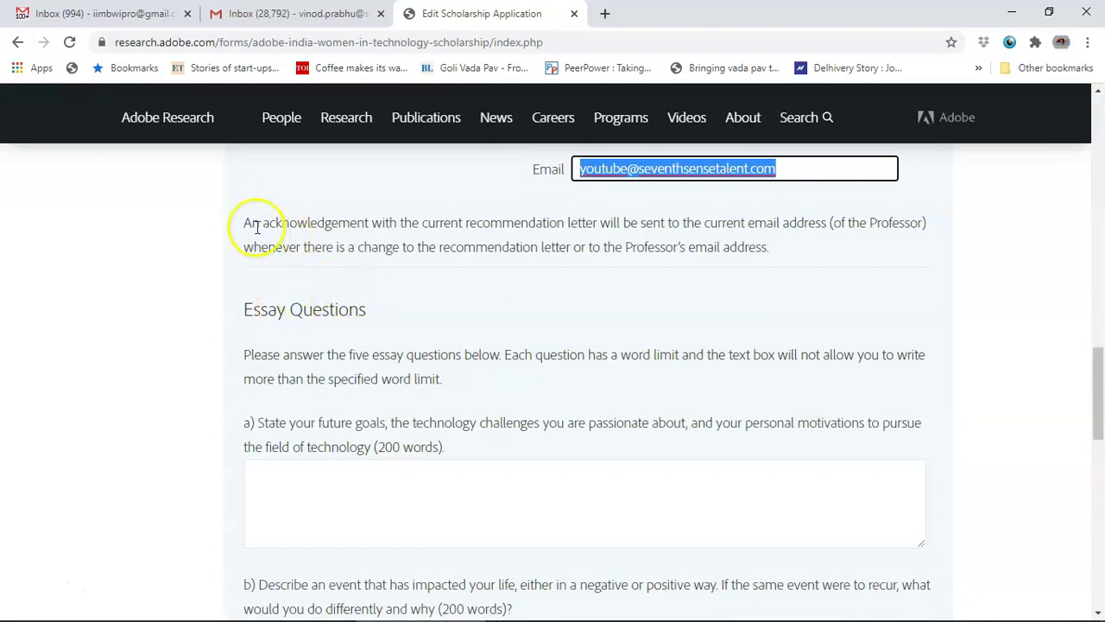
drag(244, 223, 925, 243)
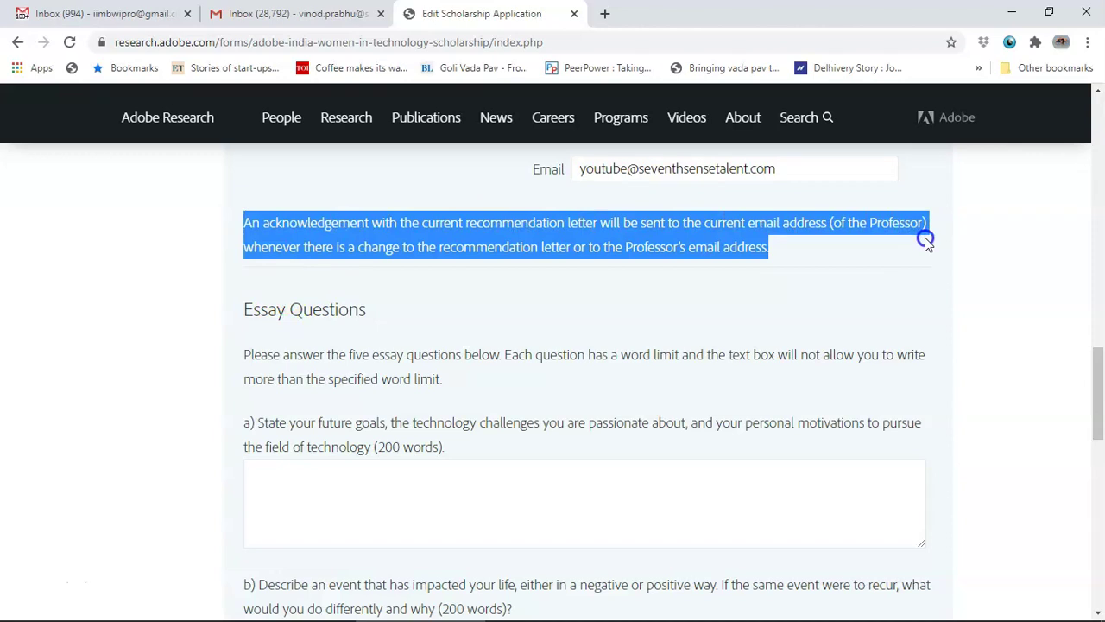
scroll(698, 255, down, 1)
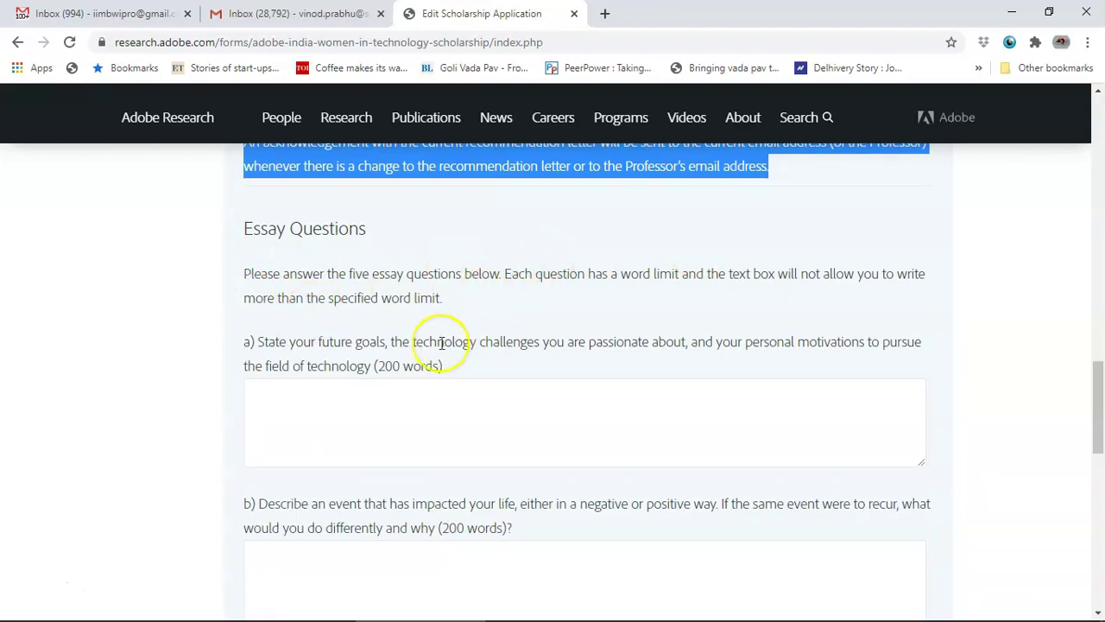
scroll(441, 342, down, 1)
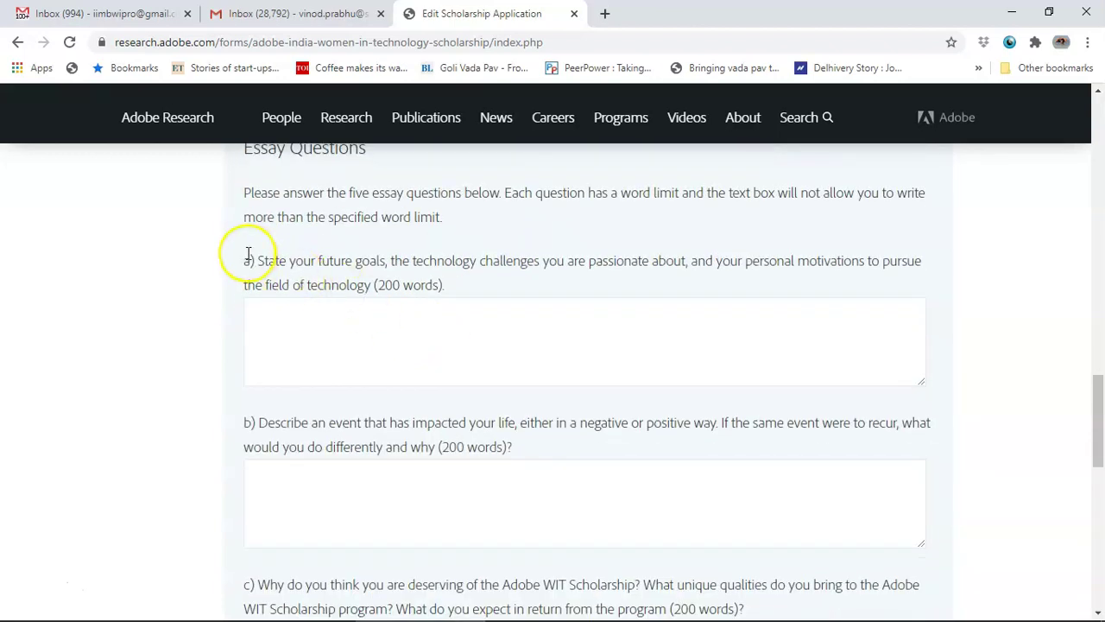
drag(248, 256, 342, 262)
drag(373, 266, 458, 286)
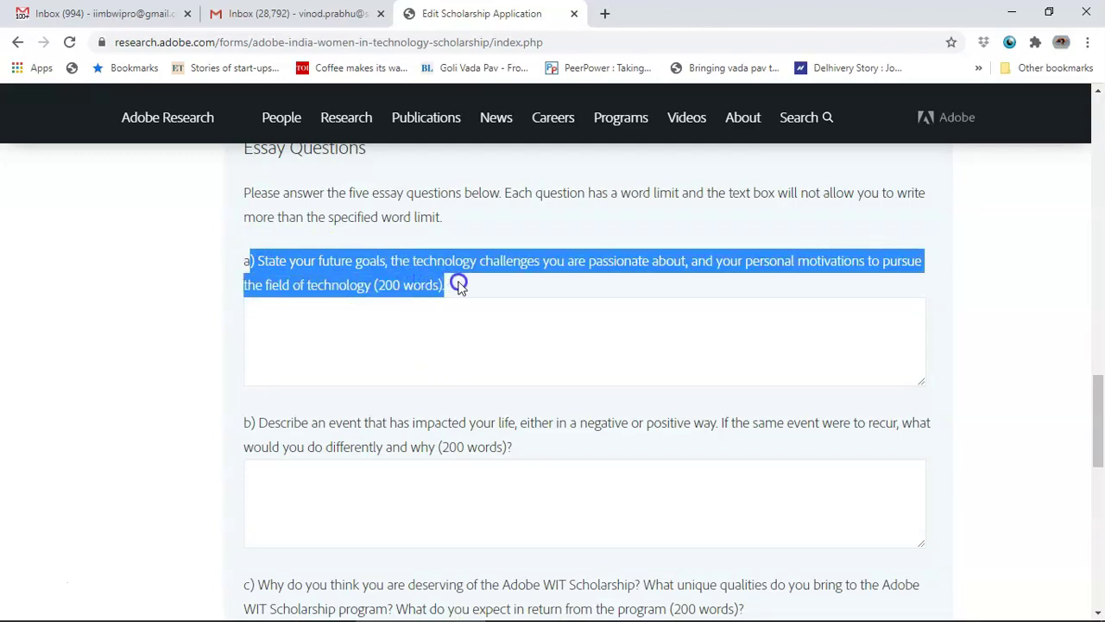
click(459, 319)
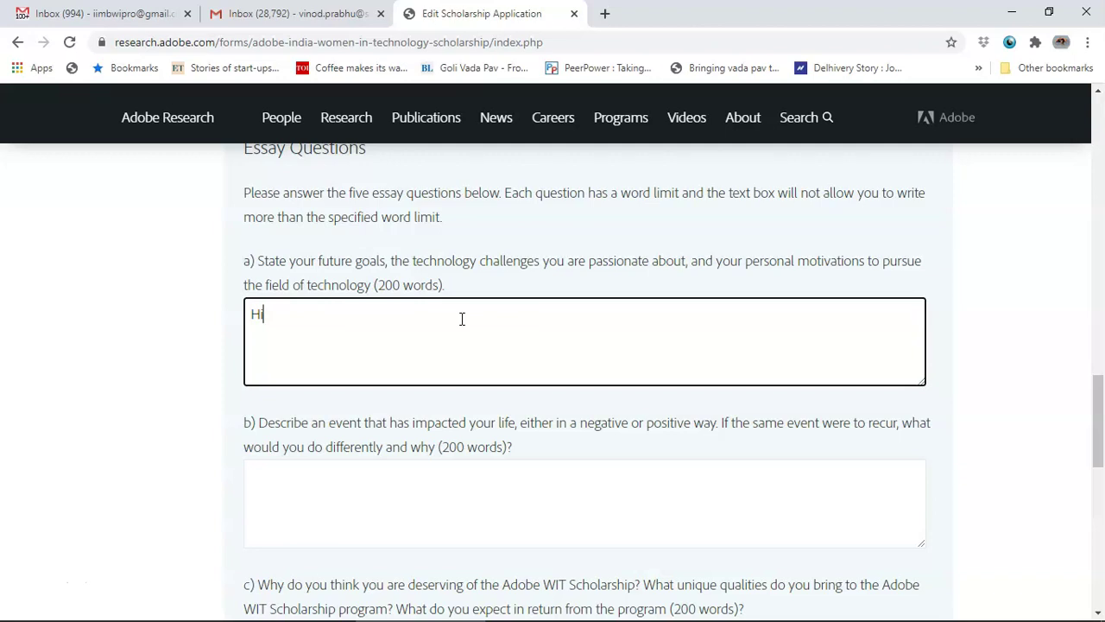
scroll(462, 319, down, 1)
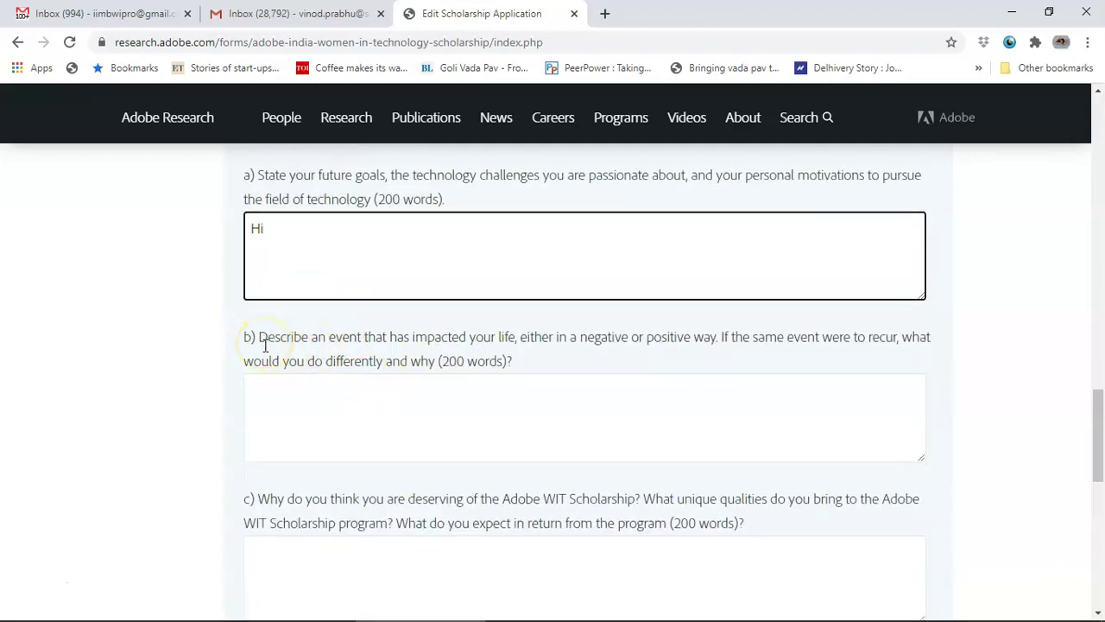
scroll(264, 343, down, 2)
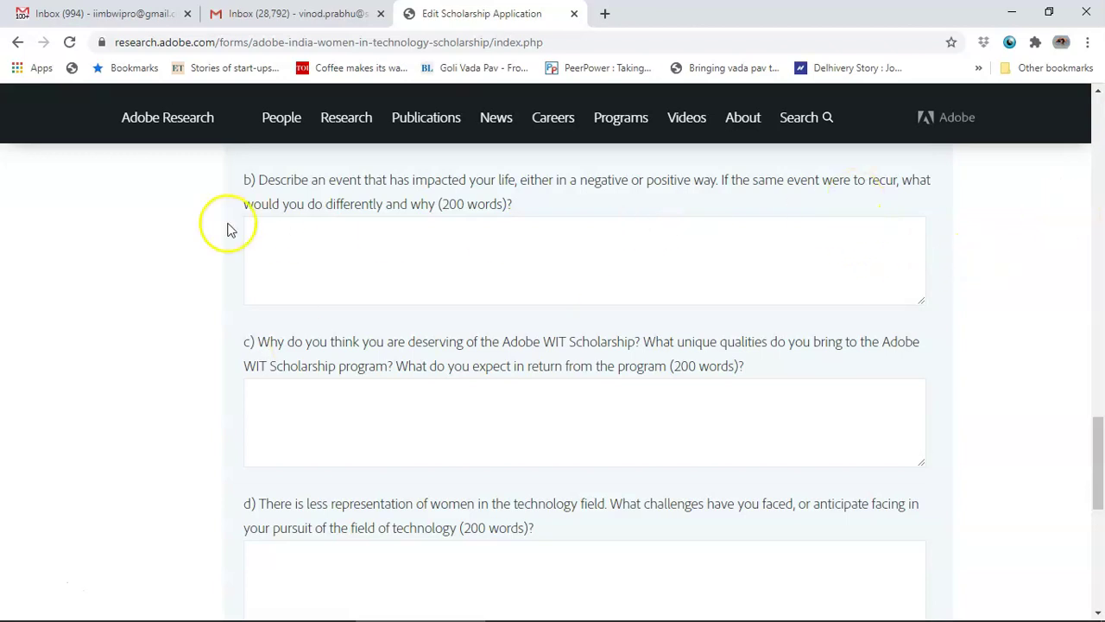
click(459, 260)
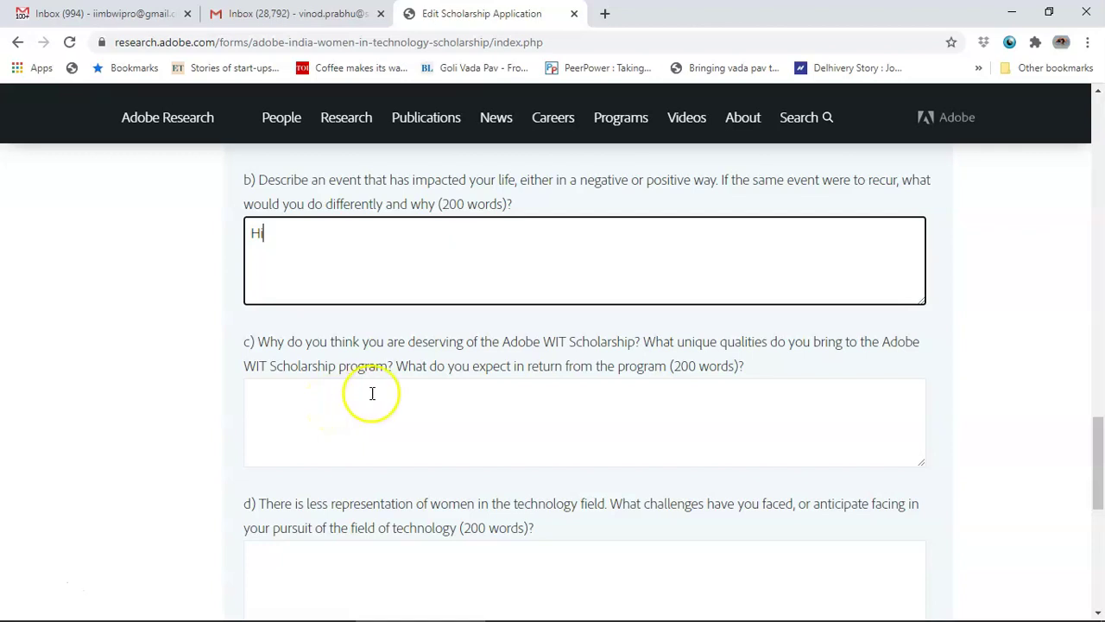
click(422, 418)
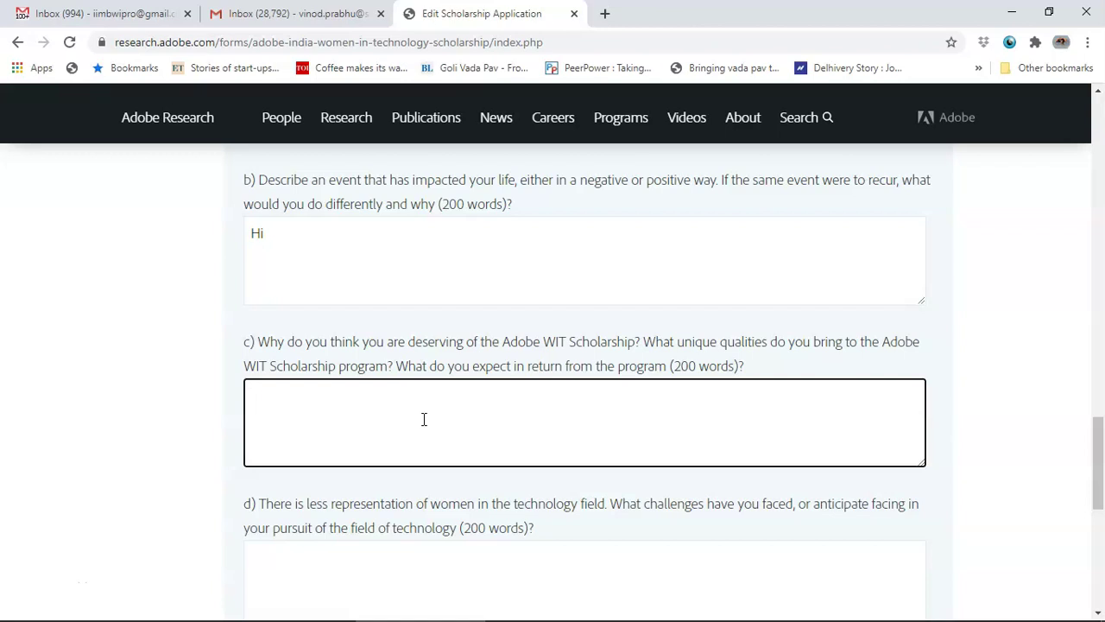
Step: Answer essay questions d) and e) with 'Hi', leaving the YouTube link empty
scroll(424, 419, down, 2)
click(424, 419)
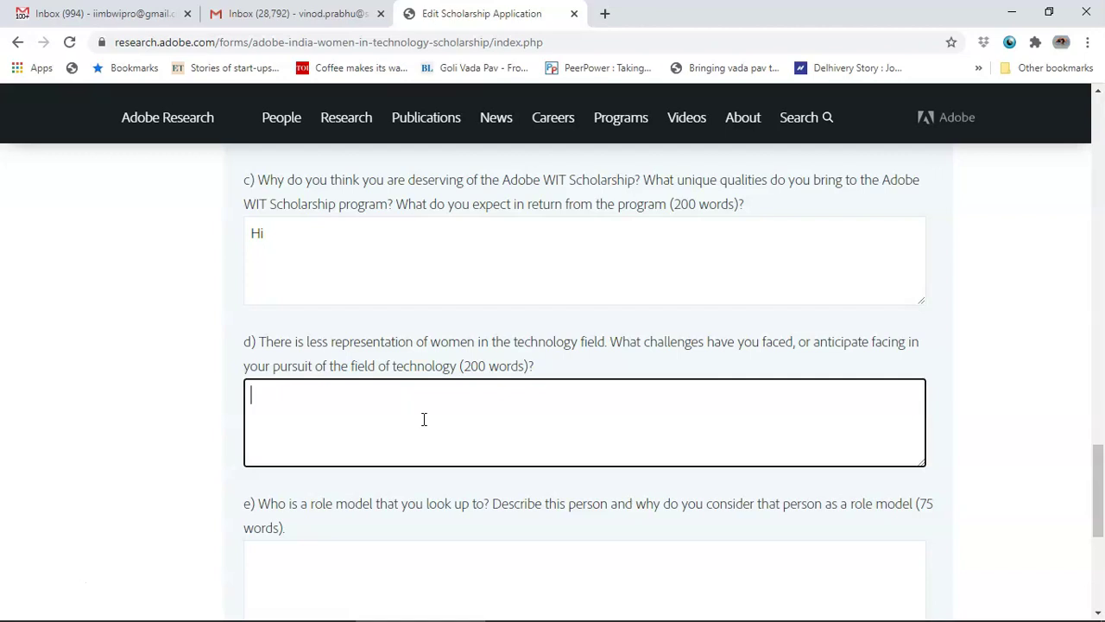
scroll(463, 411, down, 3)
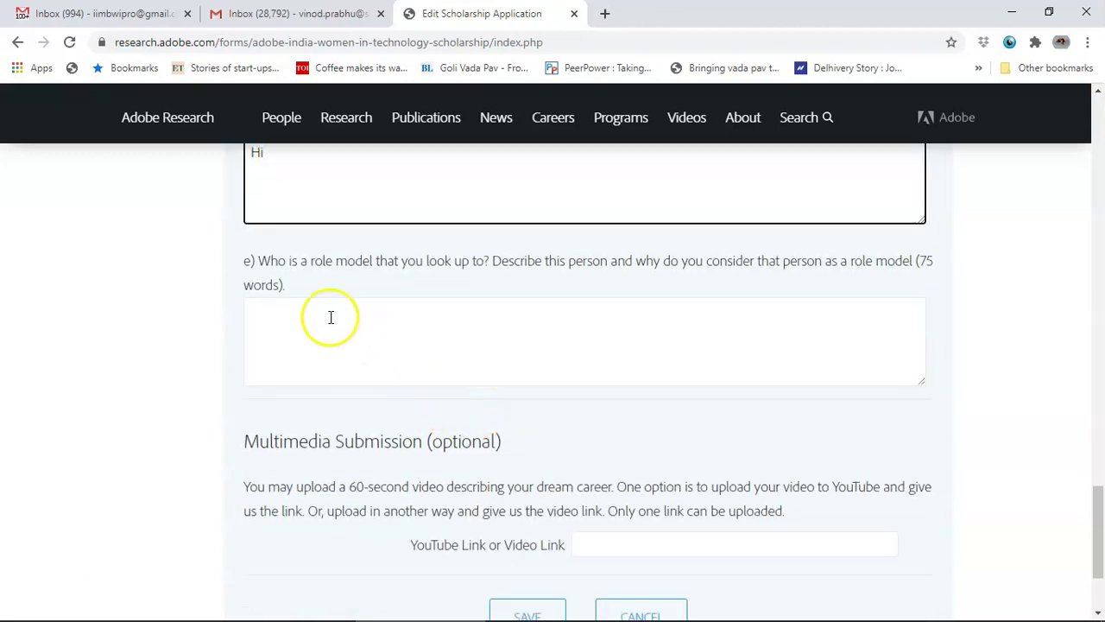
click(537, 351)
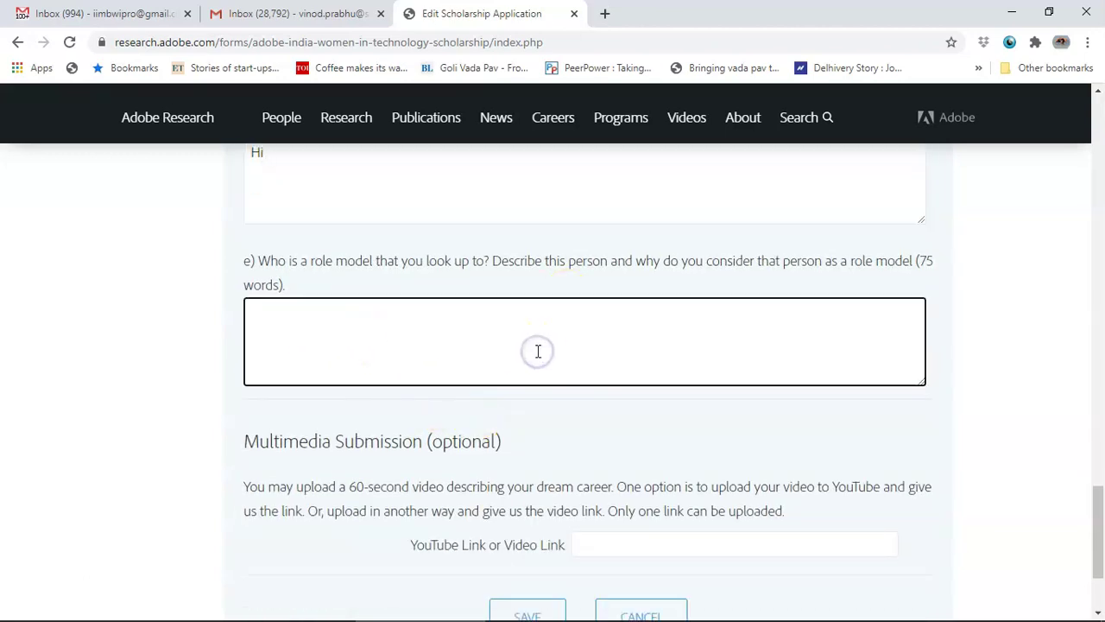
text(Hi)
scroll(537, 351, down, 1)
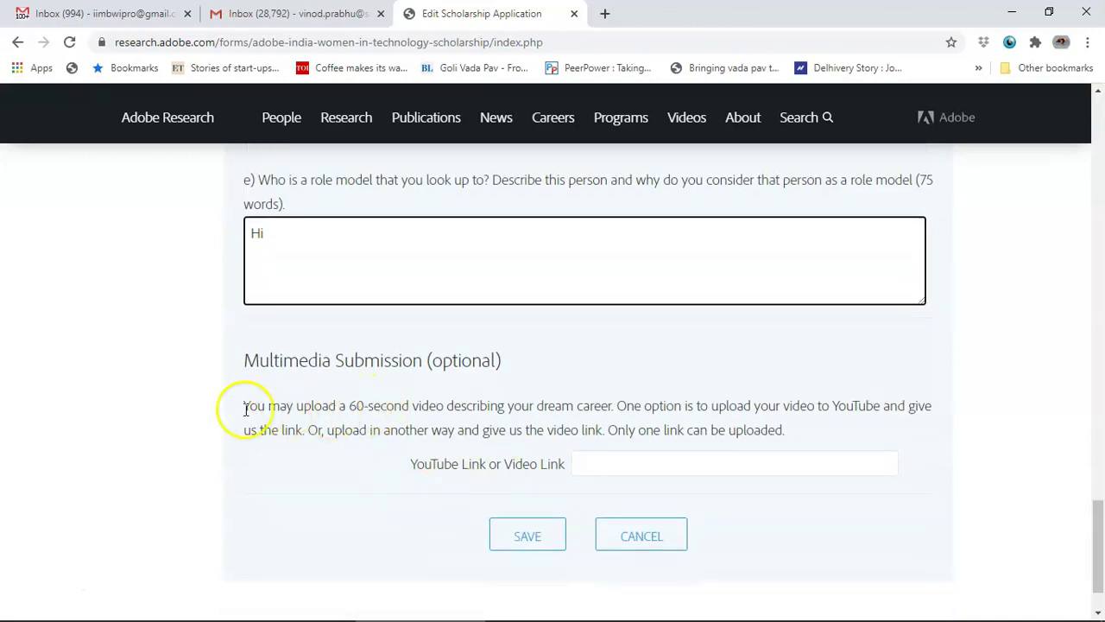
drag(228, 403, 598, 423)
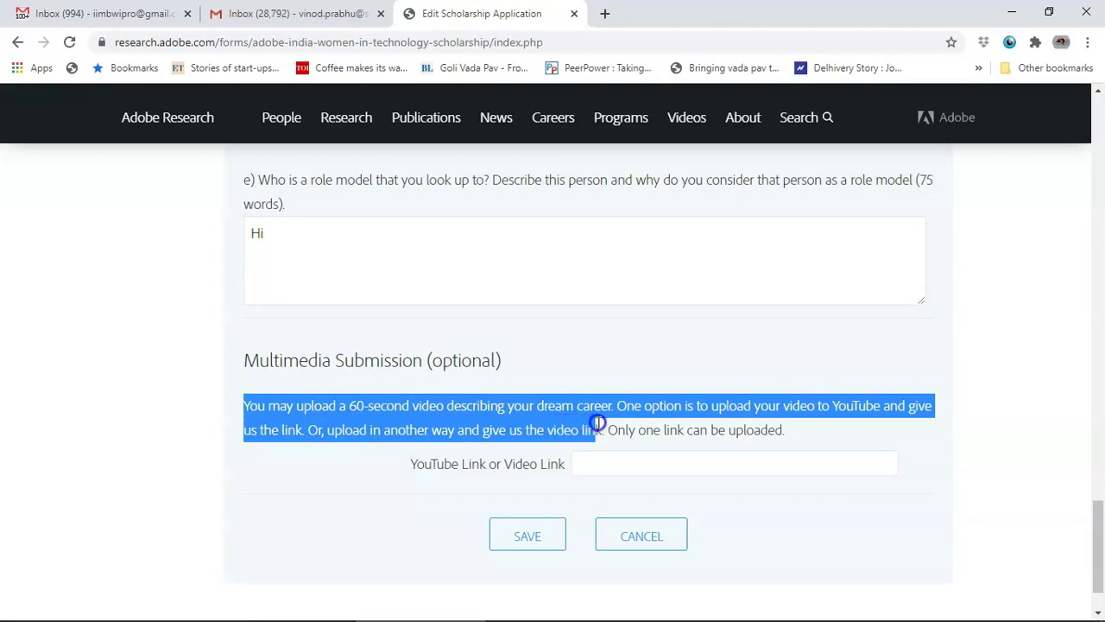
click(586, 464)
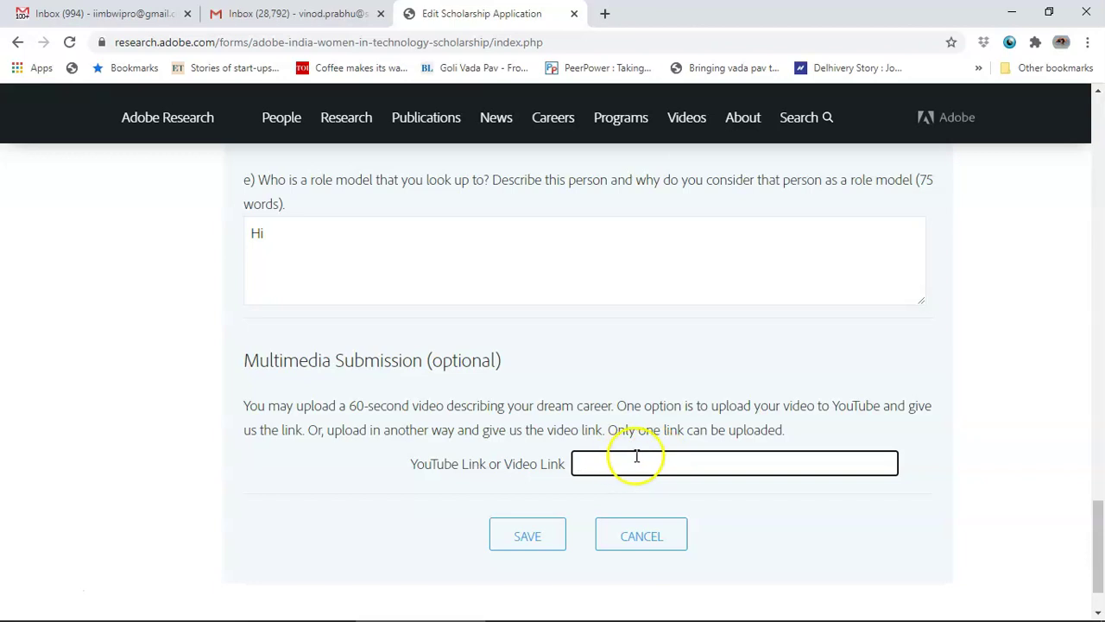
Step: Save the application and select the form-complete, recommendation-not-received status message
click(539, 544)
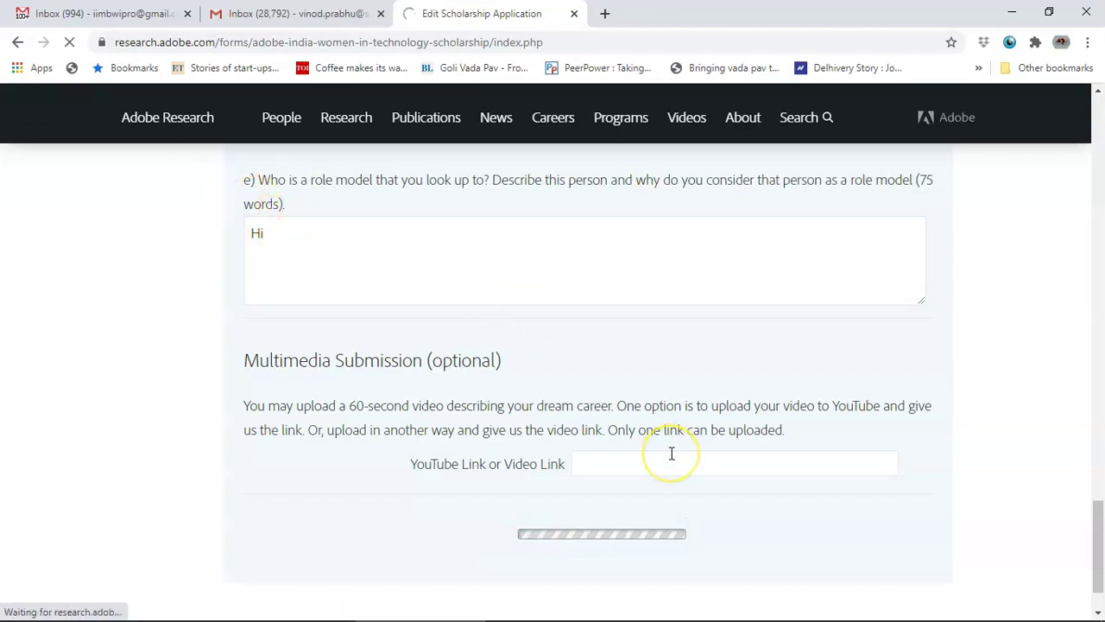
scroll(672, 453, up, 1)
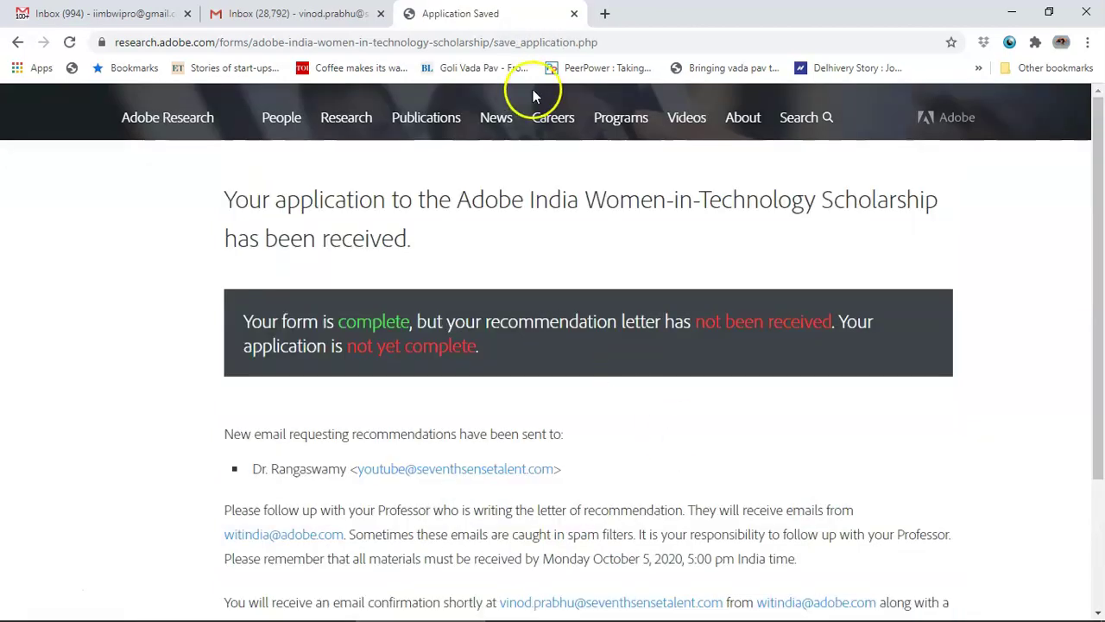
drag(244, 321, 409, 321)
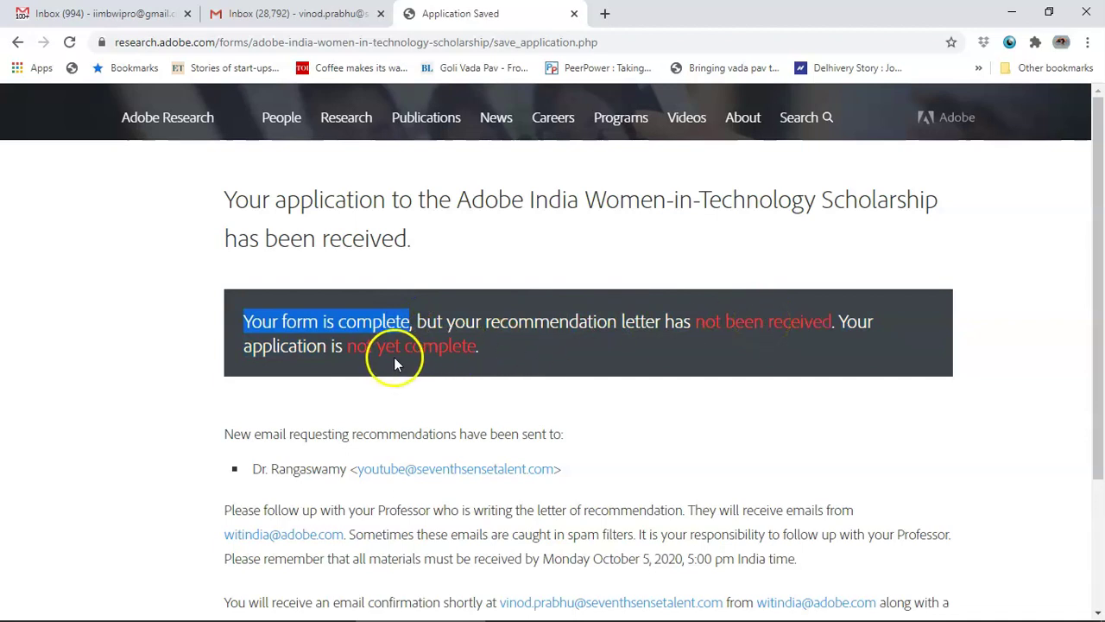
drag(695, 321, 839, 321)
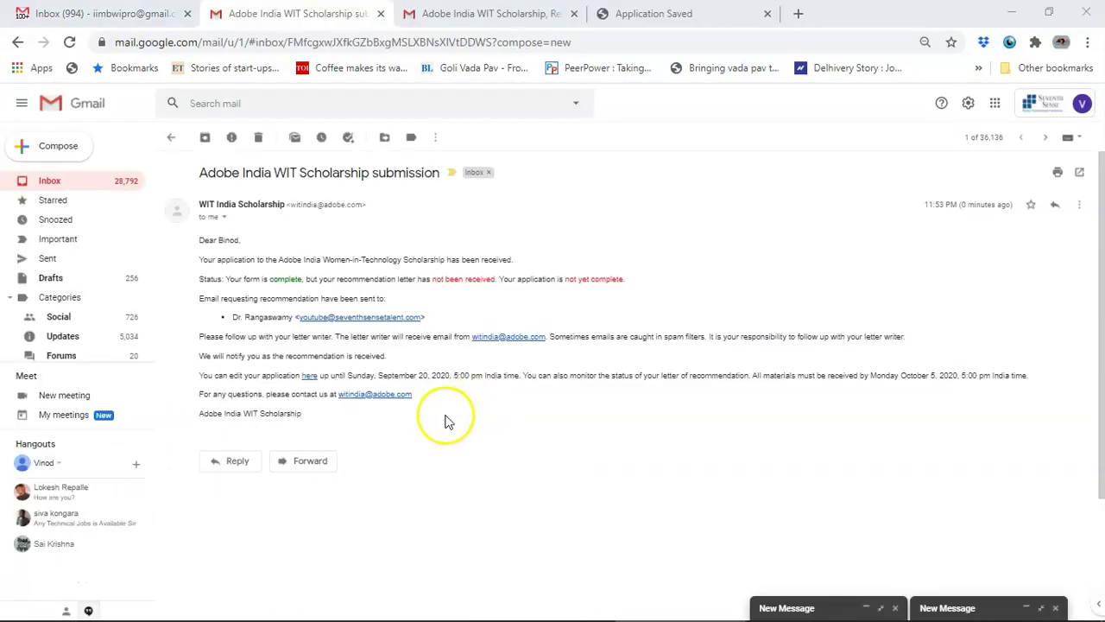
Step: Review the confirmation email's pending-recommendation status, recommender line and October 5, 2020 deadline
double_click(227, 242)
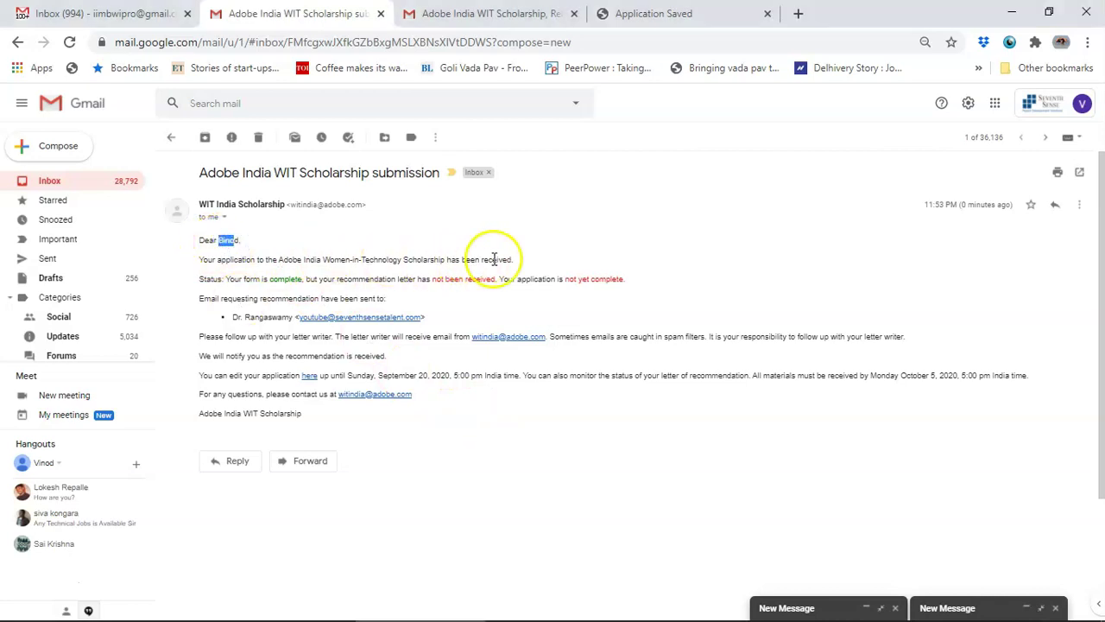
click(434, 276)
drag(434, 277, 494, 278)
drag(215, 298, 433, 318)
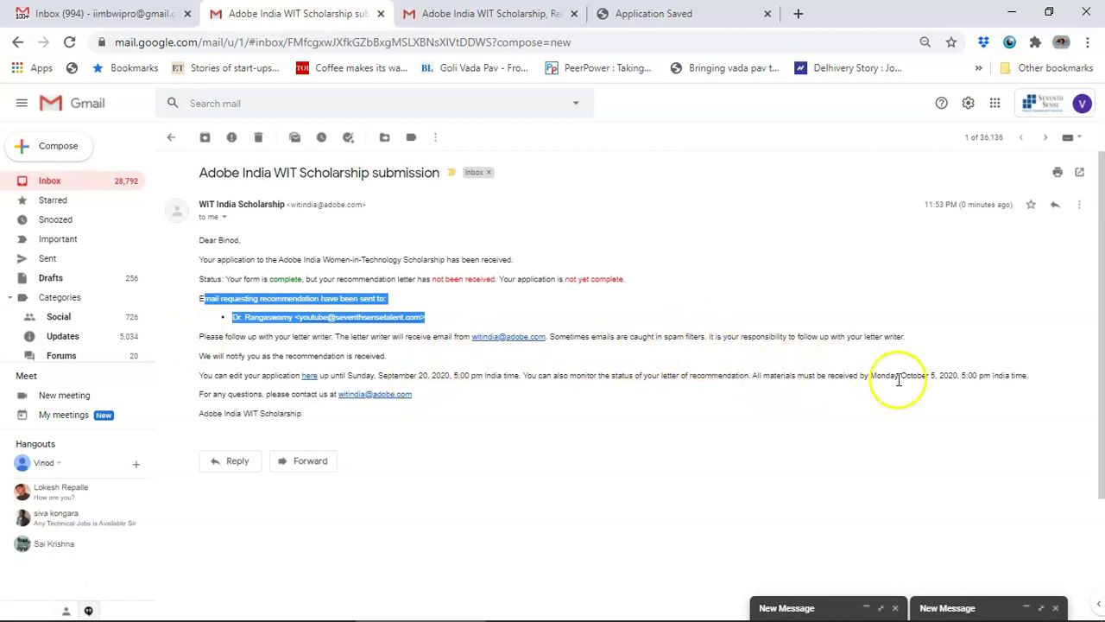
drag(900, 377, 957, 375)
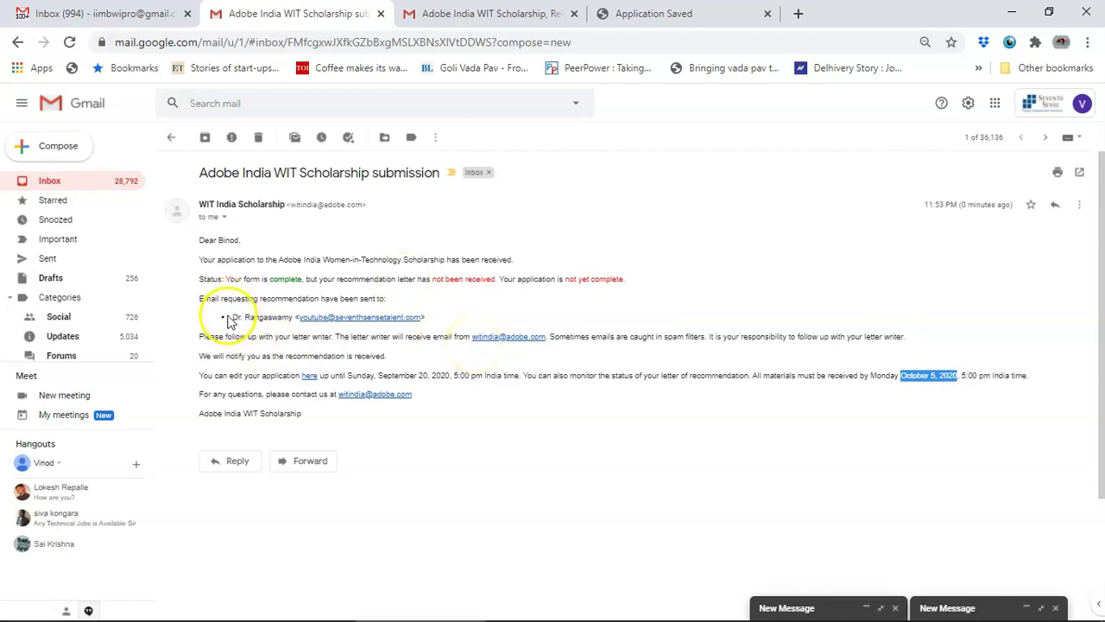
drag(233, 317, 489, 319)
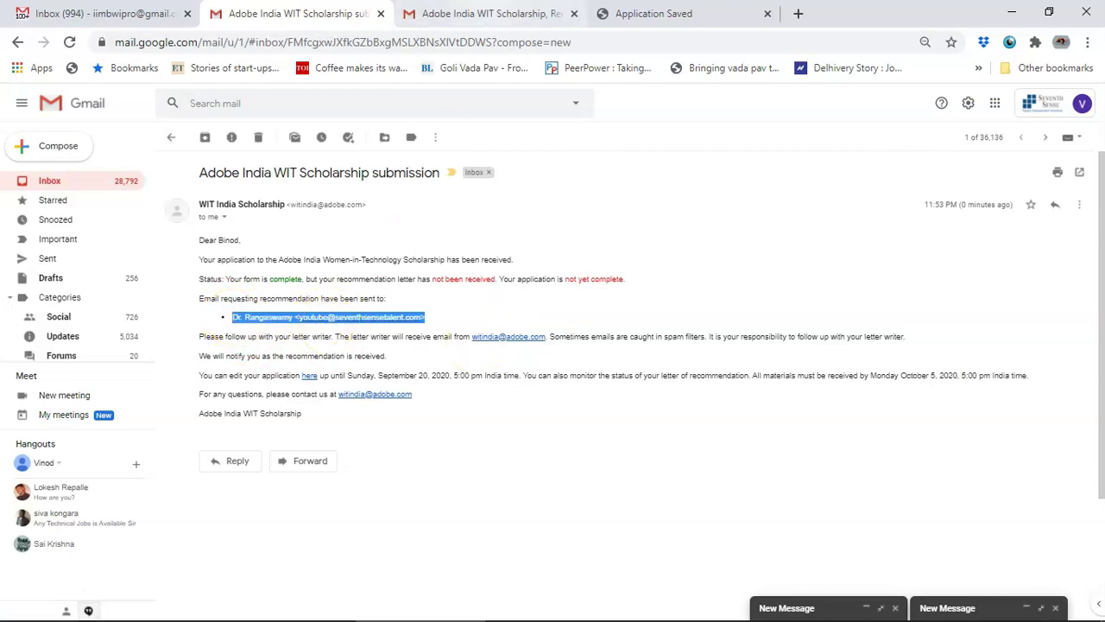
click(491, 13)
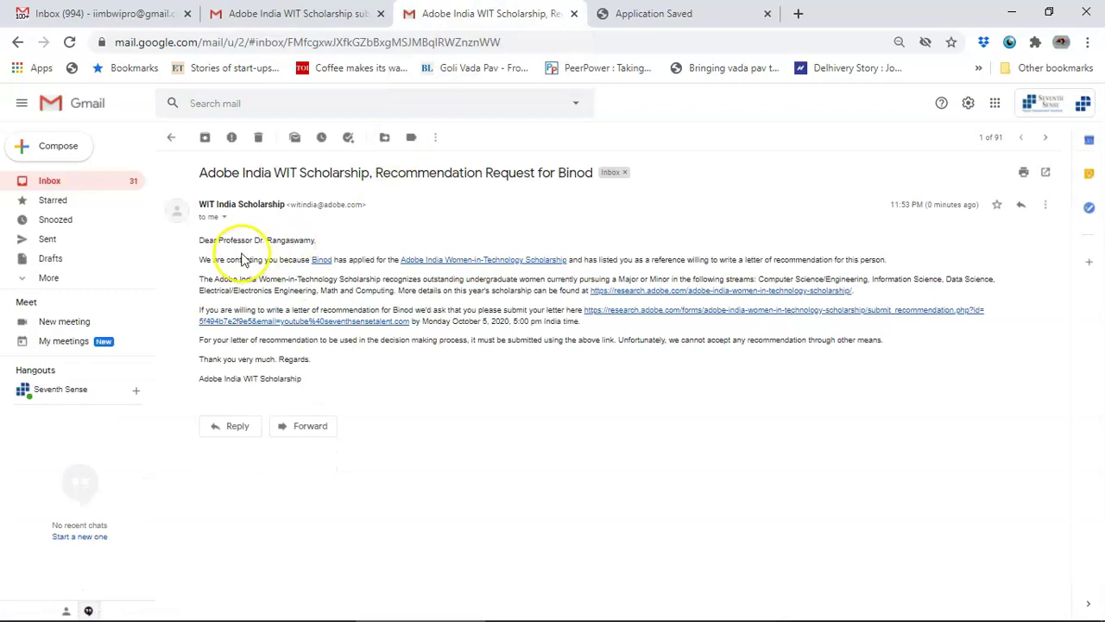
Step: Check the Monday deadline in the recommendation request email and follow its submission link
drag(205, 240, 321, 246)
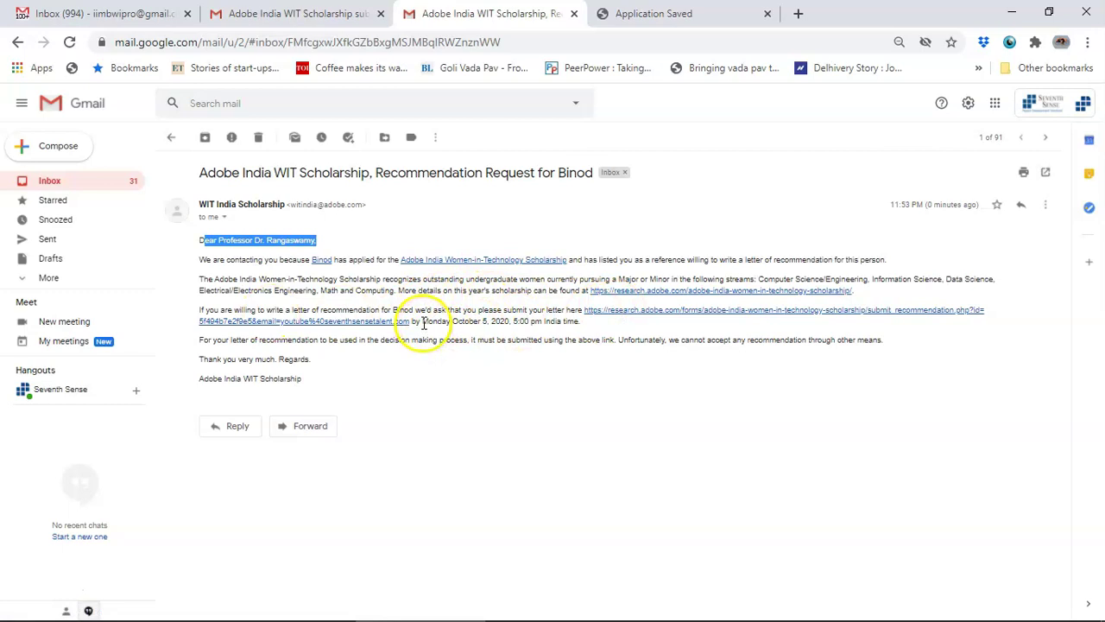
drag(423, 322, 564, 322)
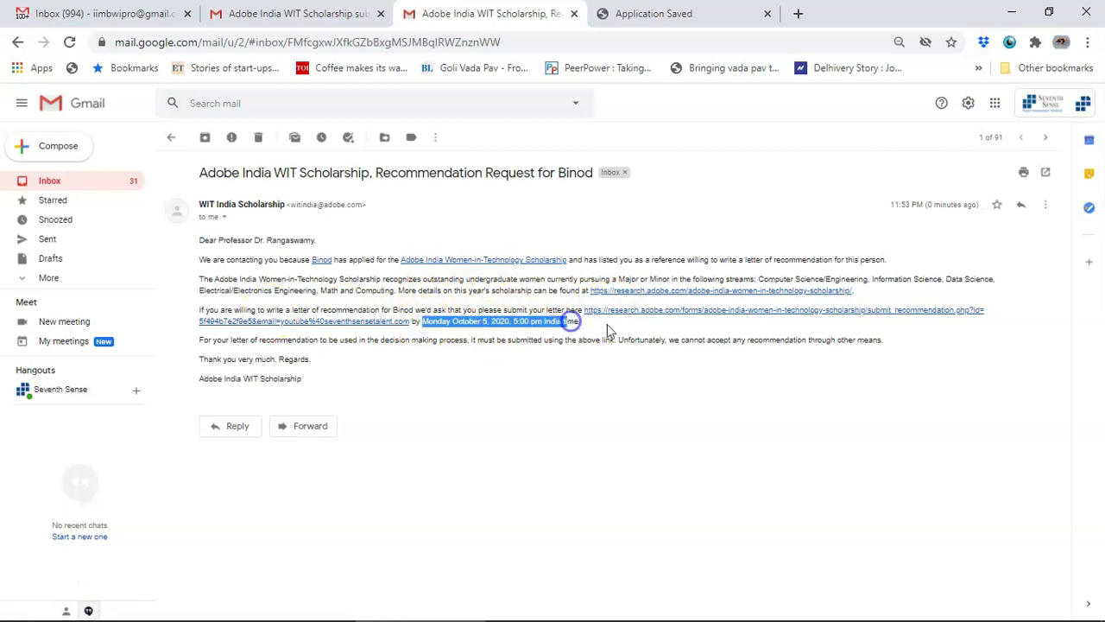
click(649, 317)
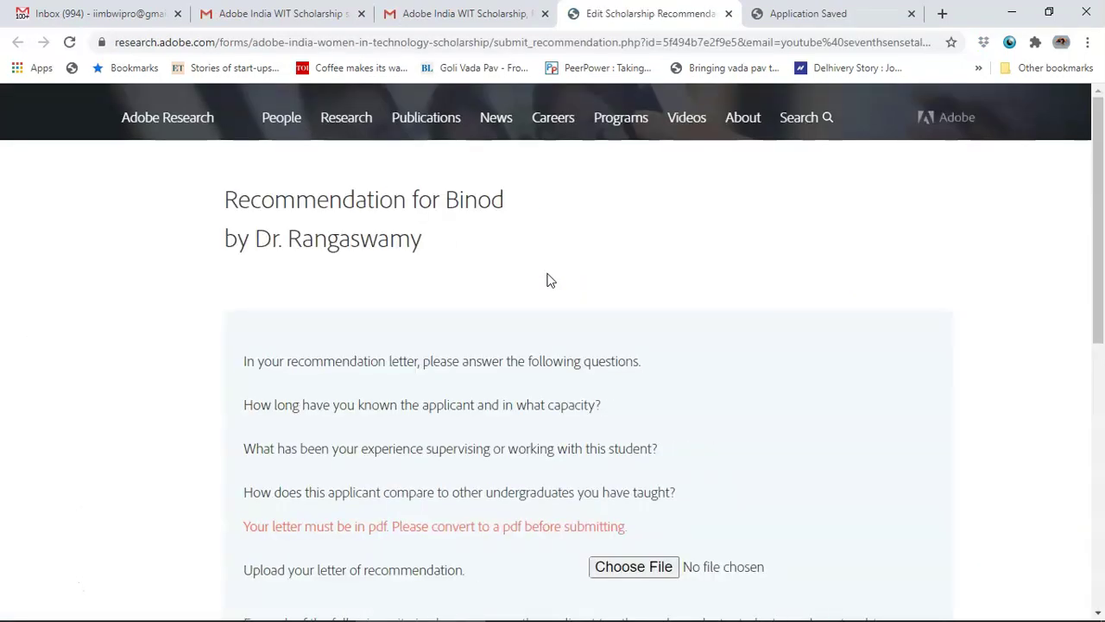
Step: Upload the covering letter PDF from the Desktop as the recommendation letter
scroll(549, 279, down, 1)
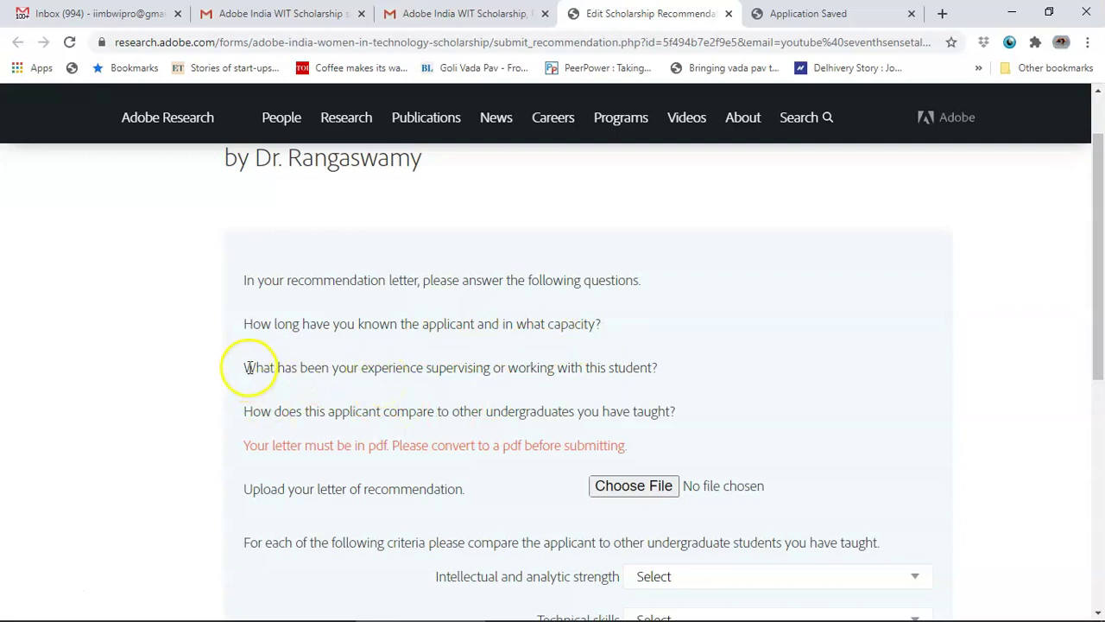
drag(245, 367, 658, 368)
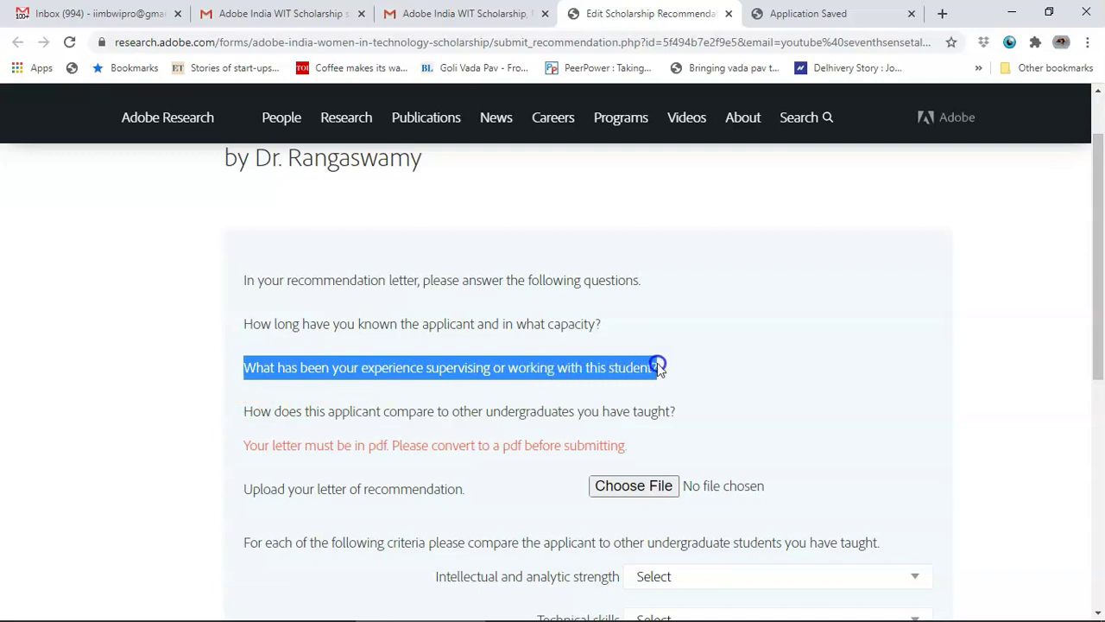
drag(658, 367, 658, 368)
right_click(659, 429)
scroll(656, 432, down, 1)
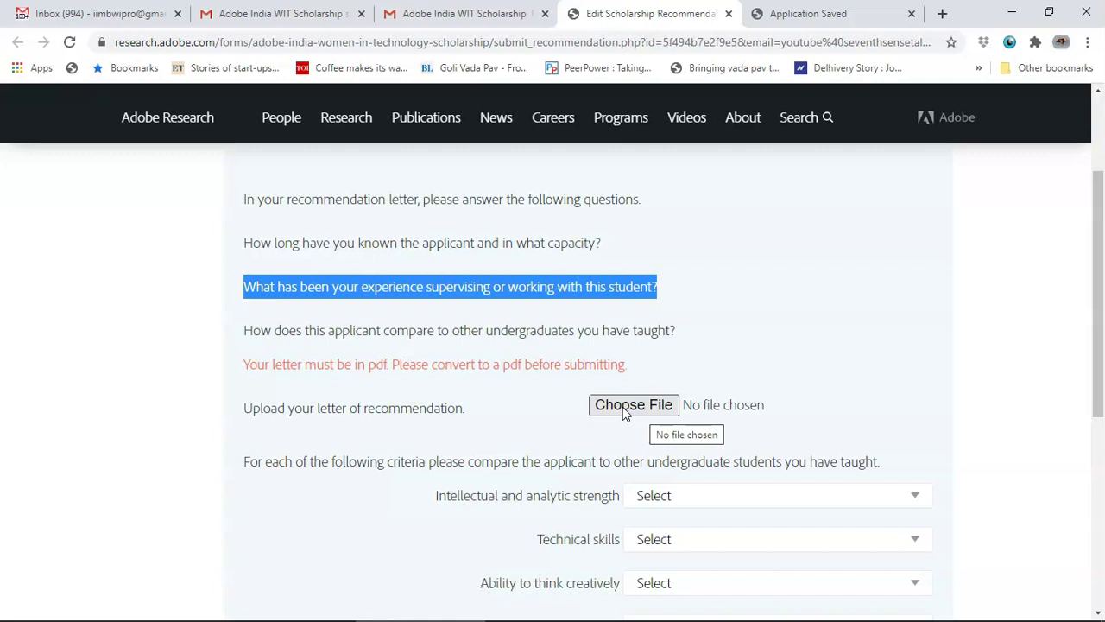
click(626, 408)
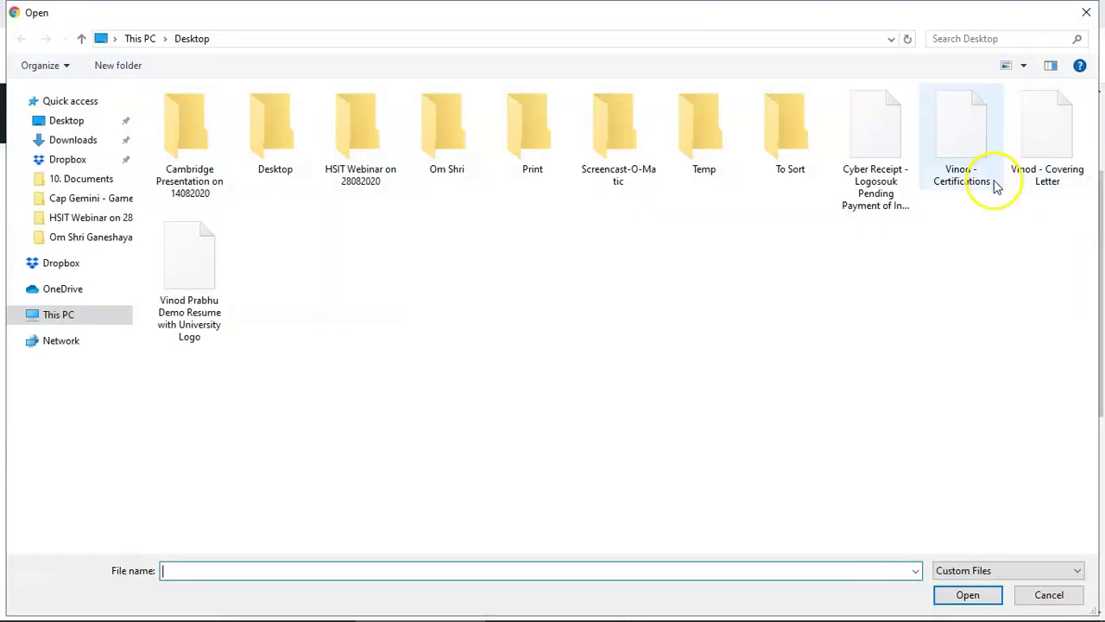
double_click(1028, 152)
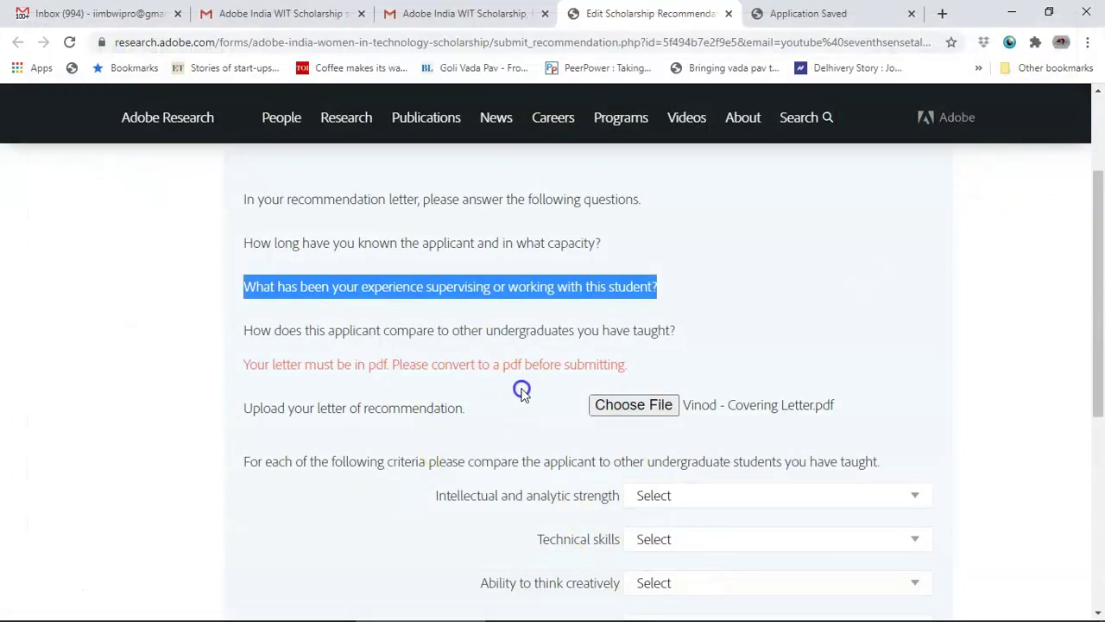
scroll(544, 396, down, 3)
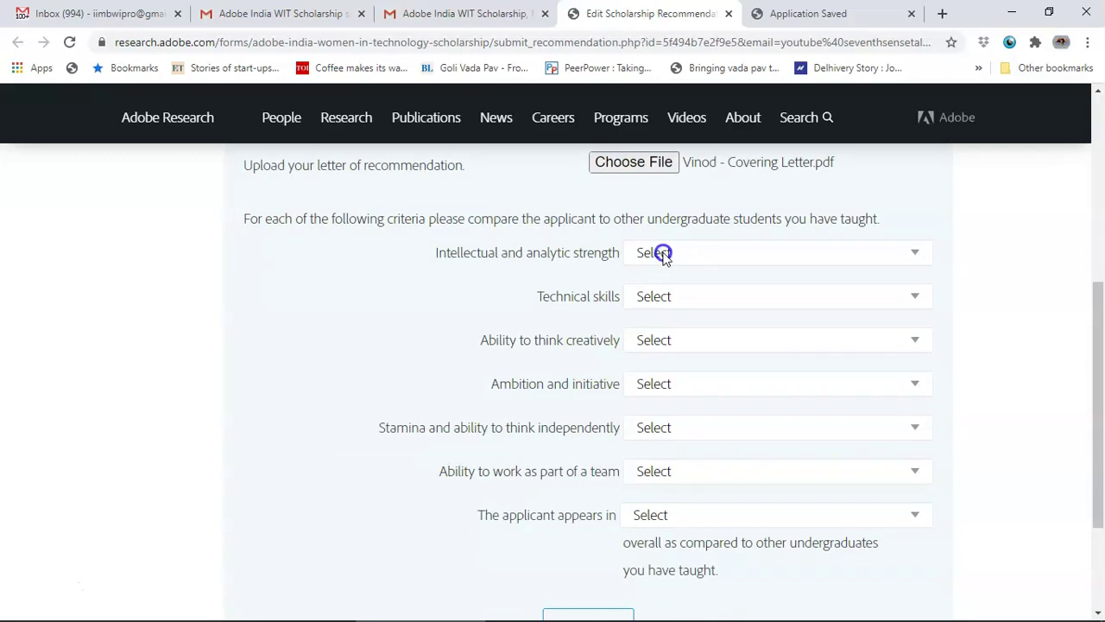
Step: Rate all six criteria, from analytic strength to teamwork, 'best this year'
click(661, 252)
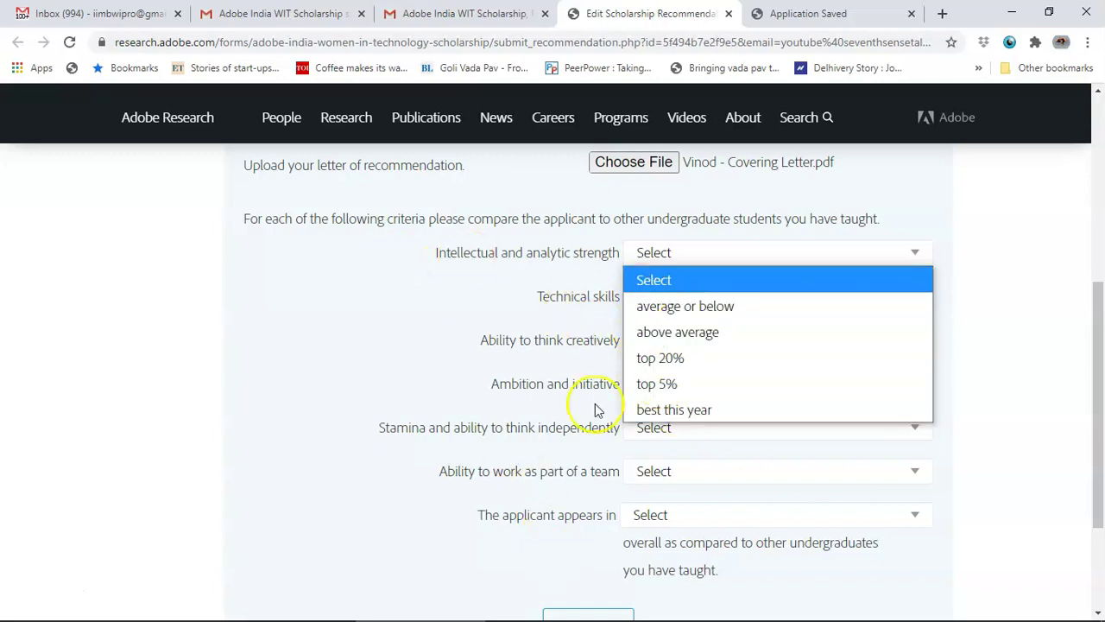
click(648, 409)
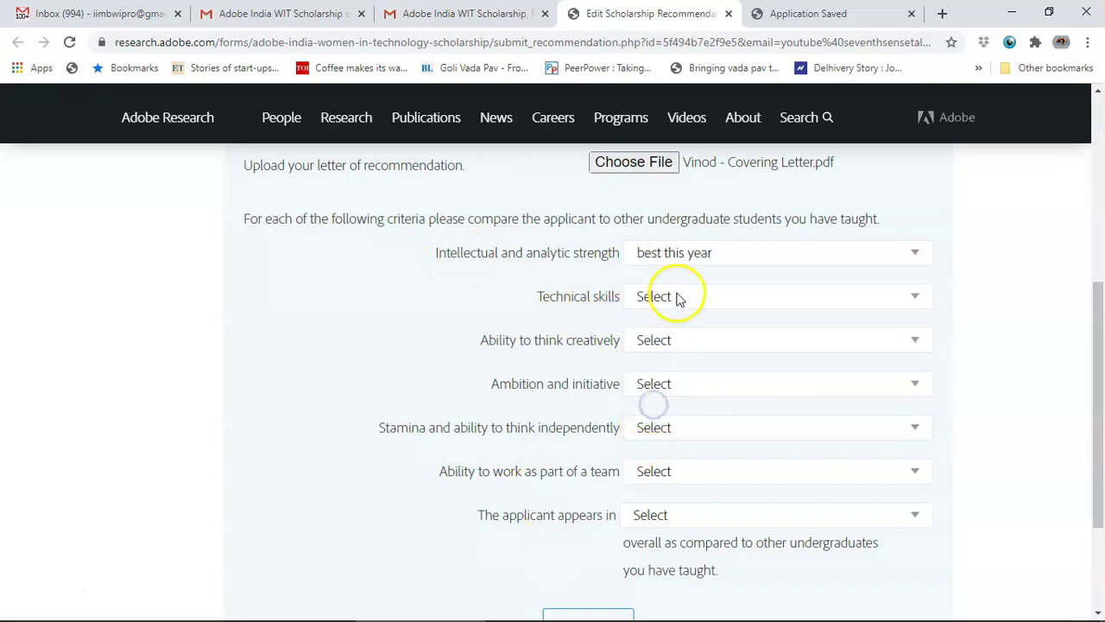
click(676, 296)
click(658, 451)
click(676, 340)
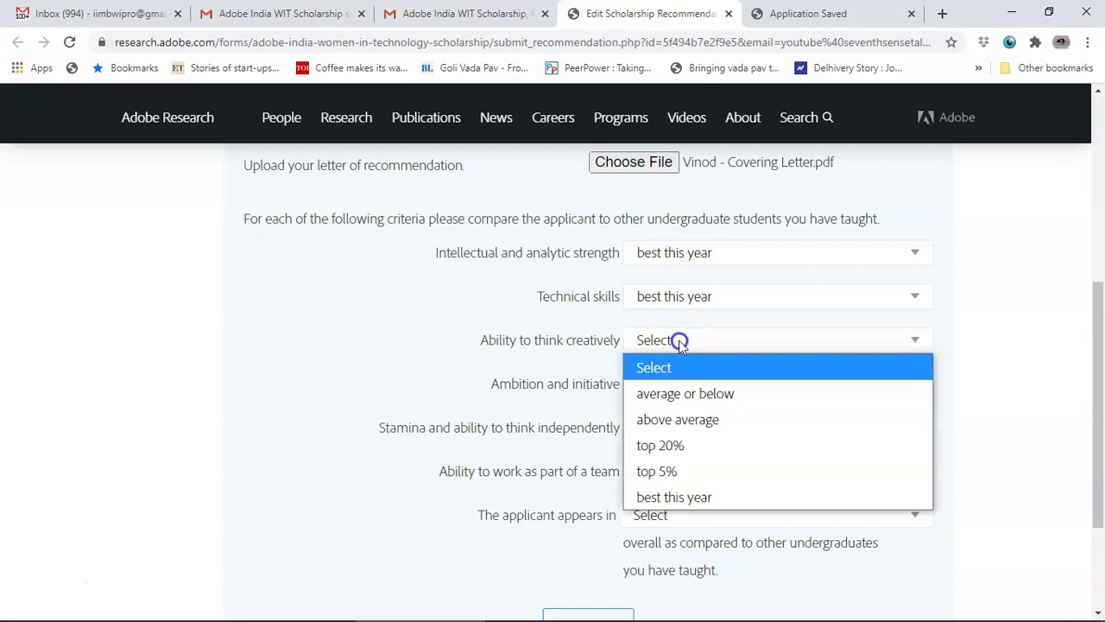
click(674, 499)
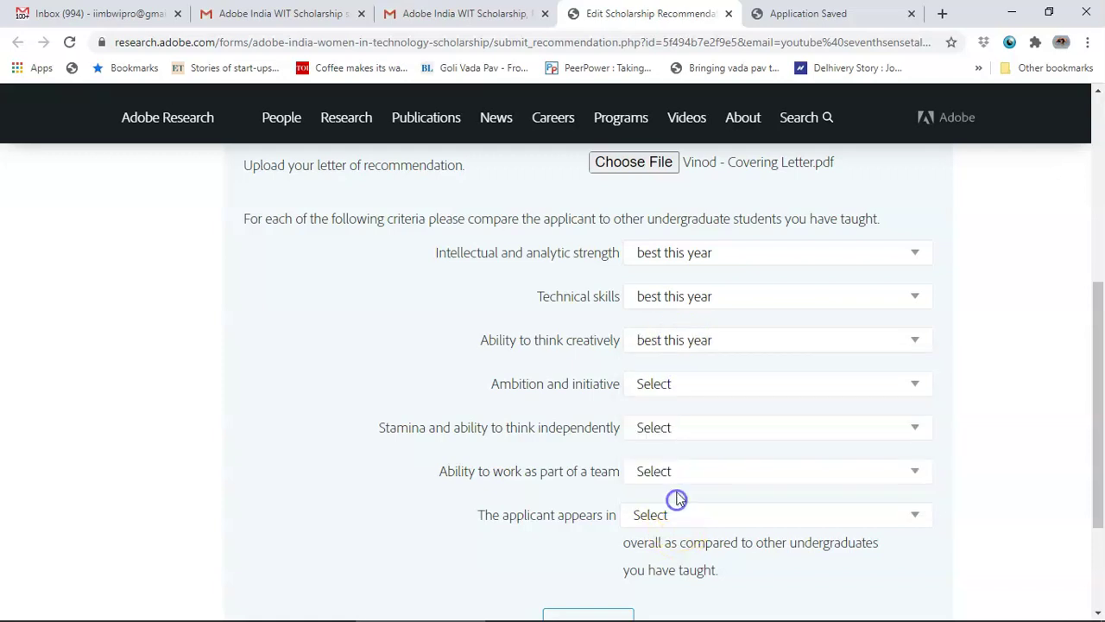
click(669, 382)
click(673, 541)
click(669, 427)
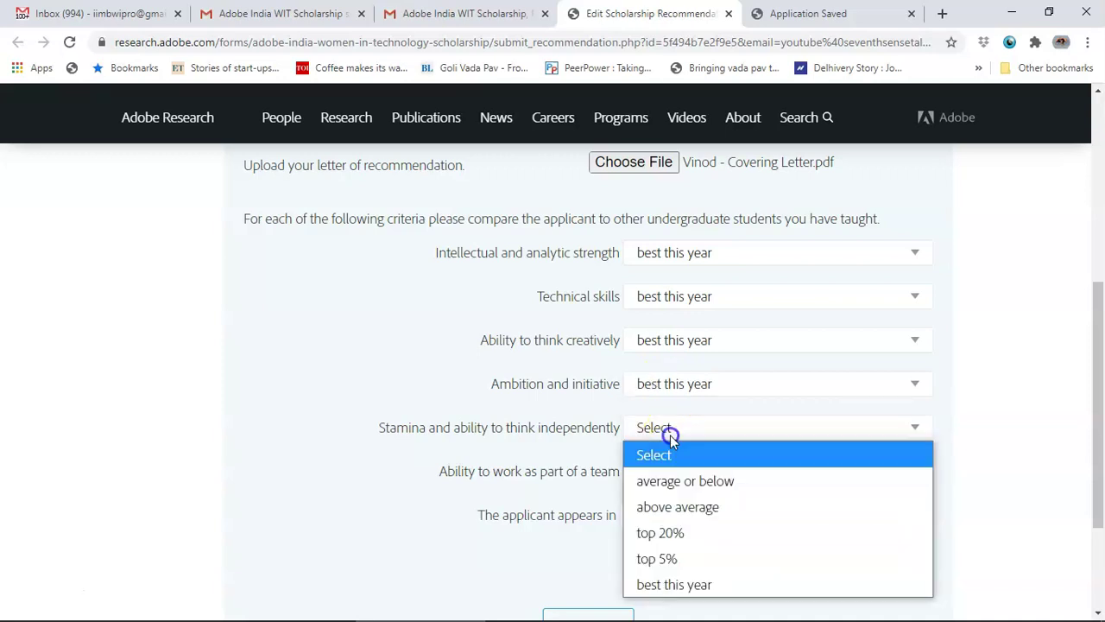
click(673, 579)
click(666, 480)
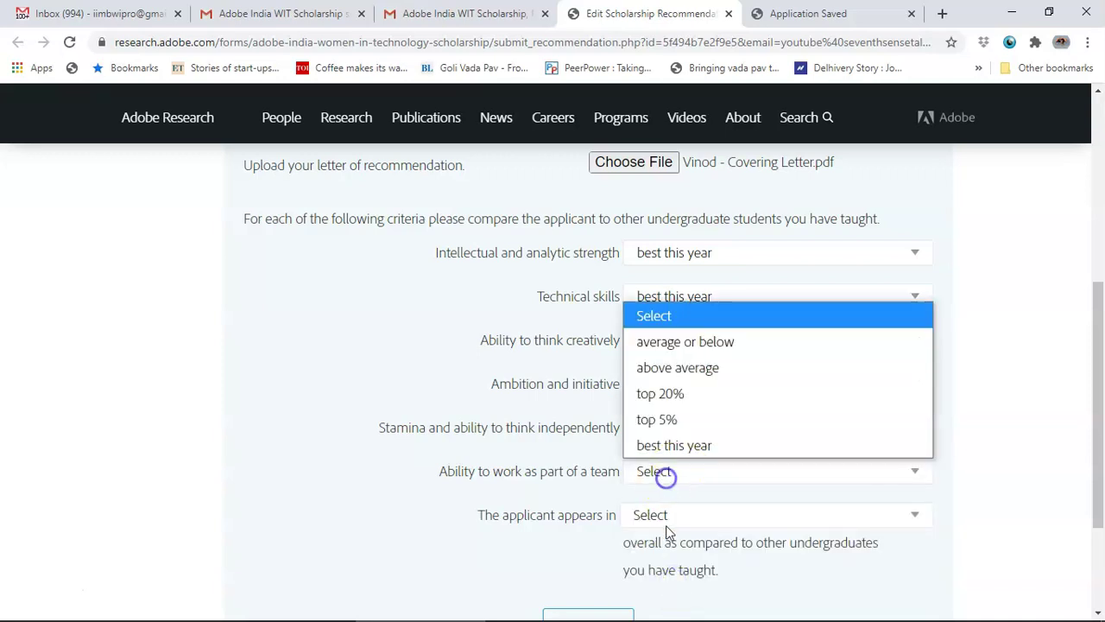
click(691, 456)
Step: Rank the applicant in the top 5% overall and submit the recommendation
click(657, 518)
click(671, 460)
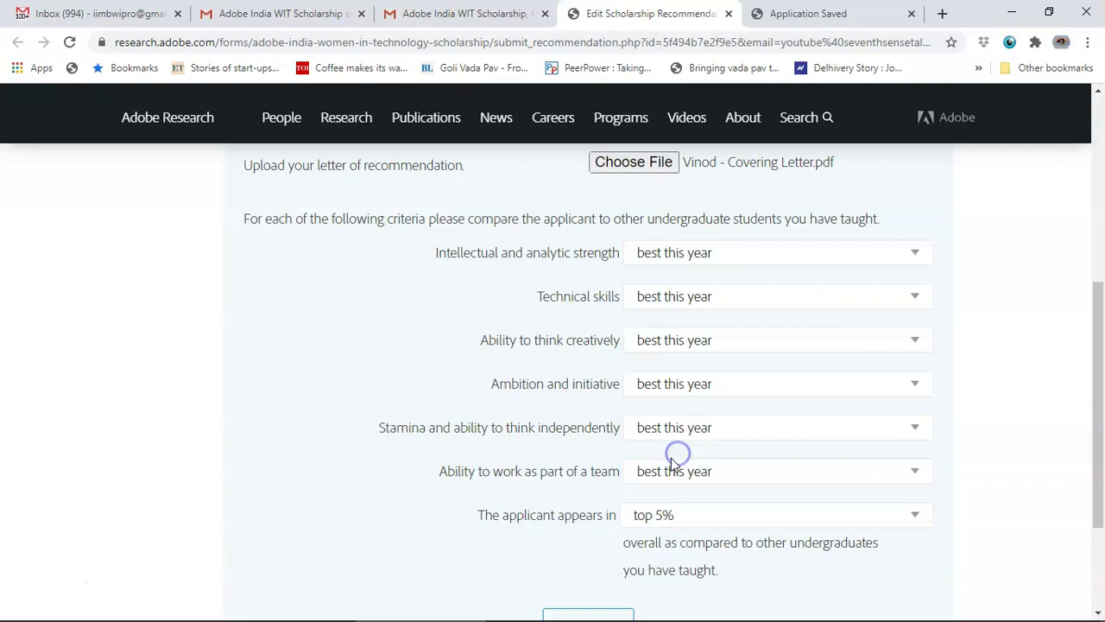
scroll(671, 459, down, 2)
scroll(671, 463, up, 3)
scroll(671, 463, down, 1)
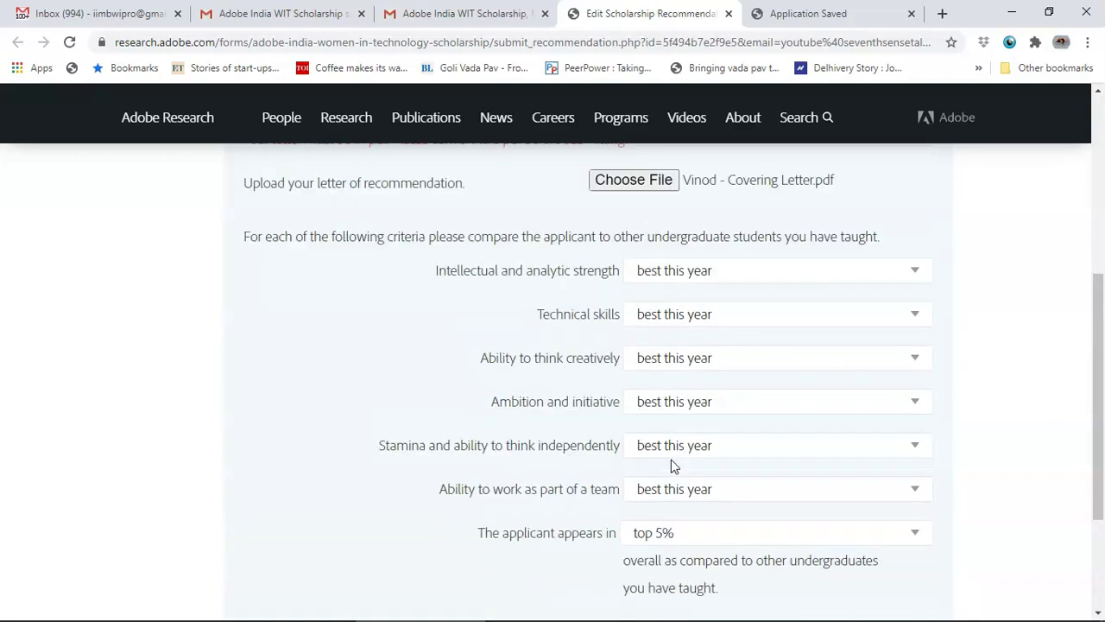
scroll(698, 479, up, 3)
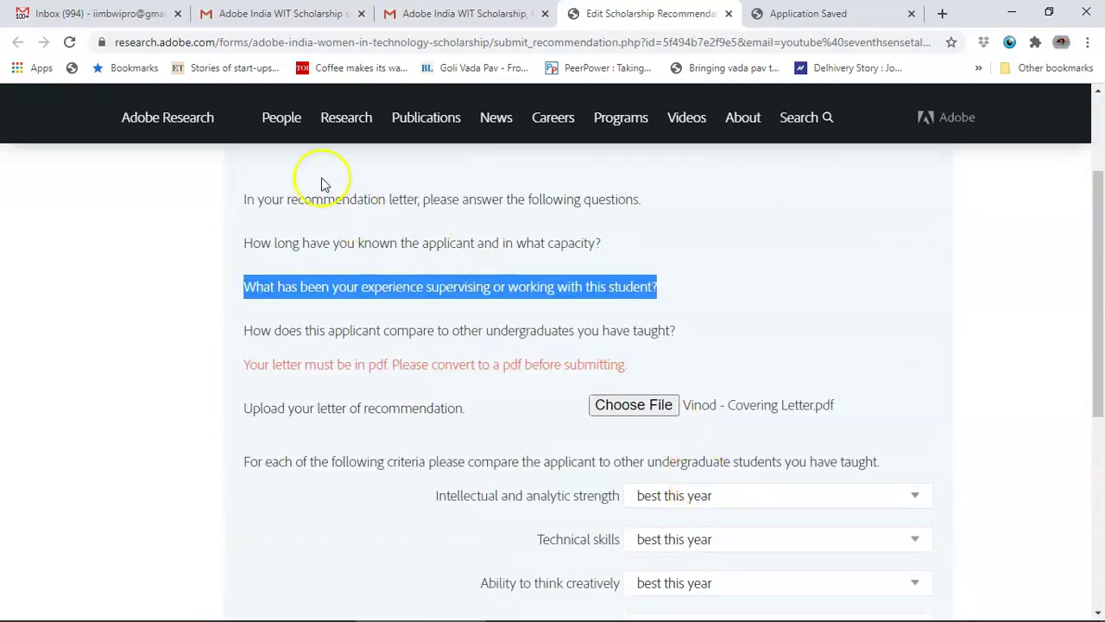
click(243, 241)
drag(678, 331, 243, 242)
scroll(760, 489, down, 5)
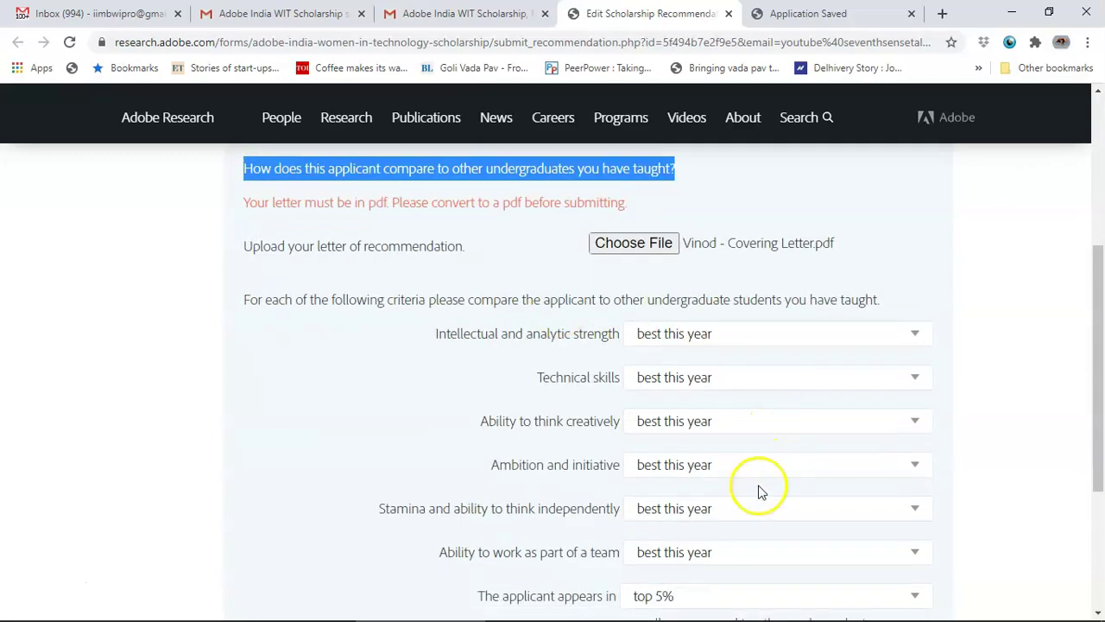
scroll(780, 227, up, 2)
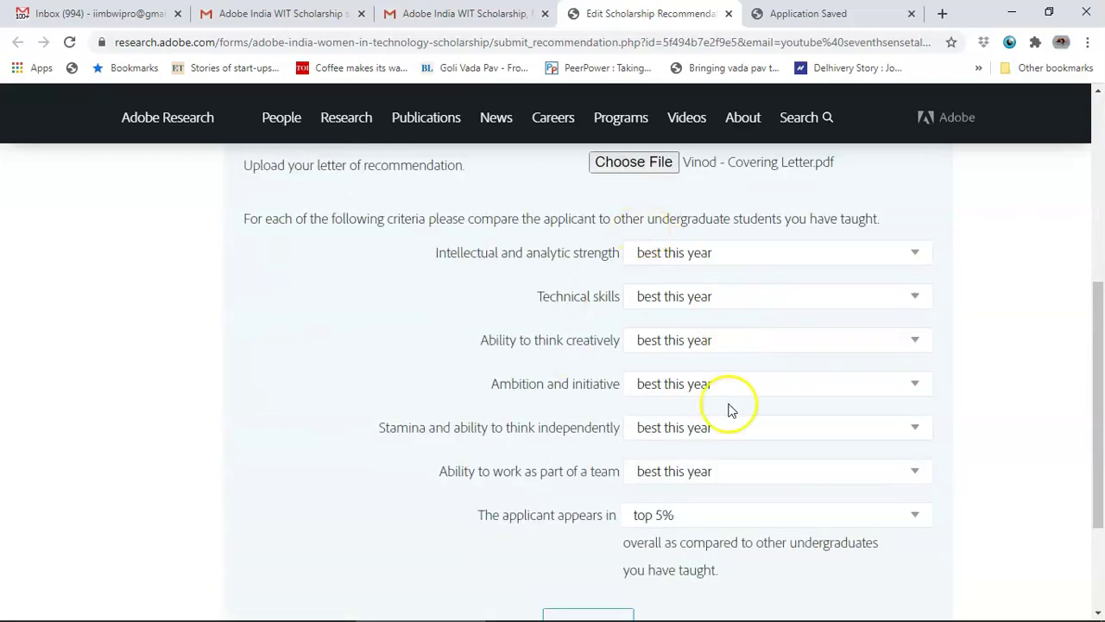
scroll(581, 458, down, 2)
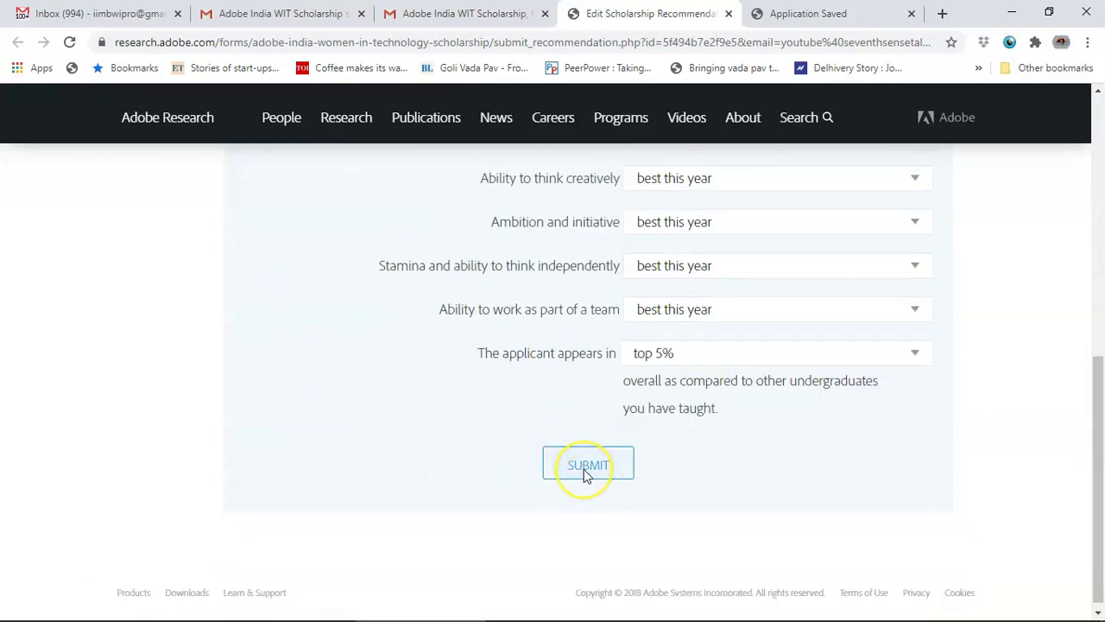
click(584, 466)
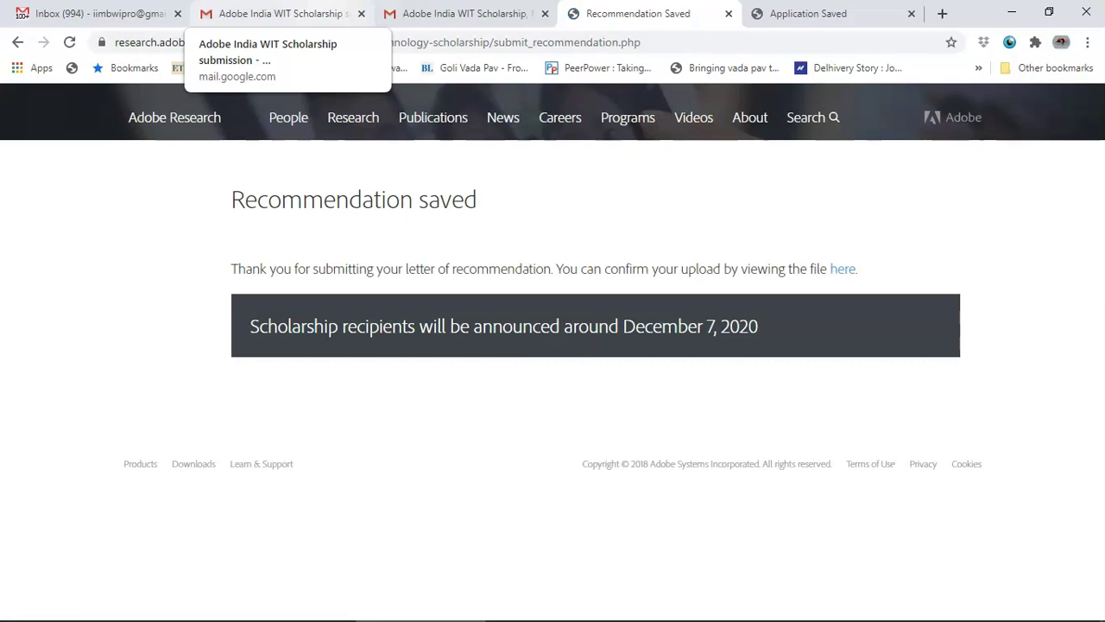
Step: Read the recommendation confirmation message in the first Gmail tab
click(464, 13)
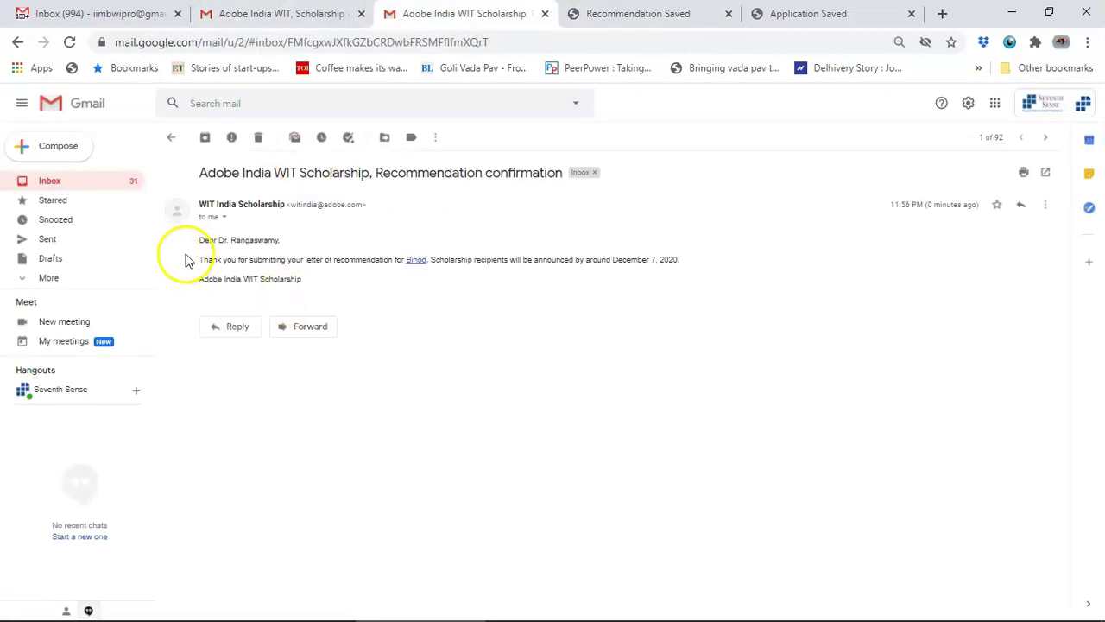
drag(199, 242, 428, 263)
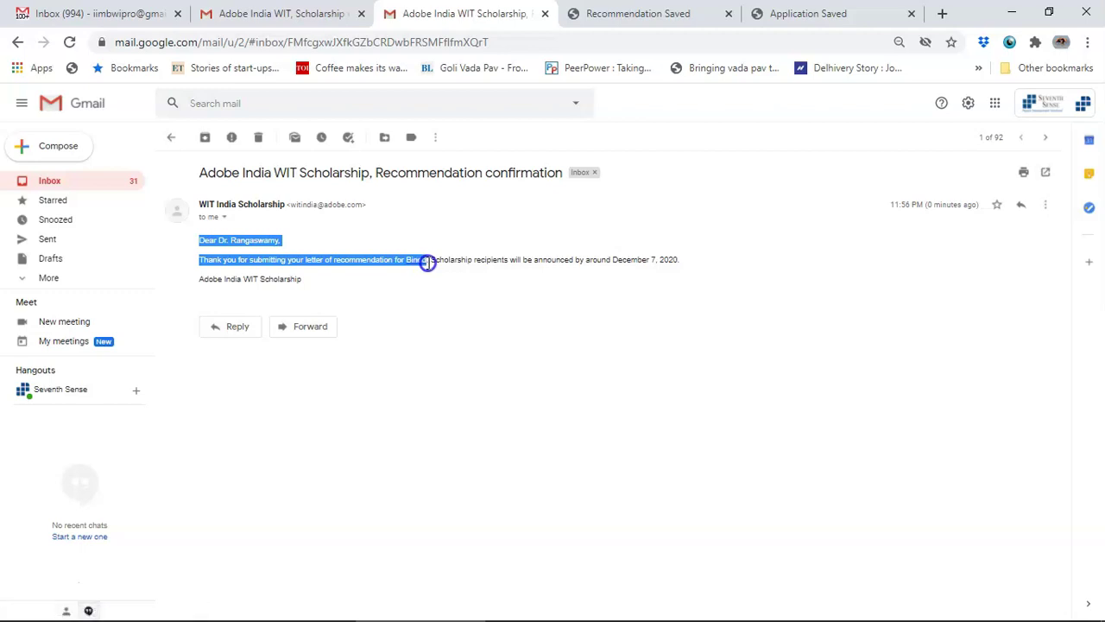
drag(428, 263, 662, 265)
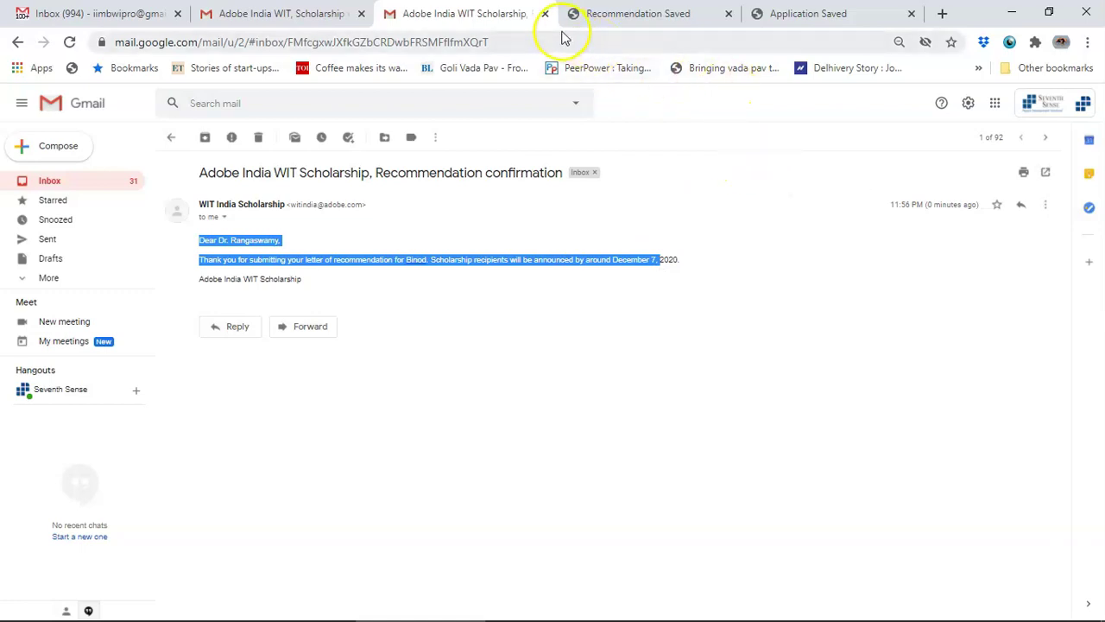
Step: Discard the empty new message and check the update email's application-complete status
click(267, 14)
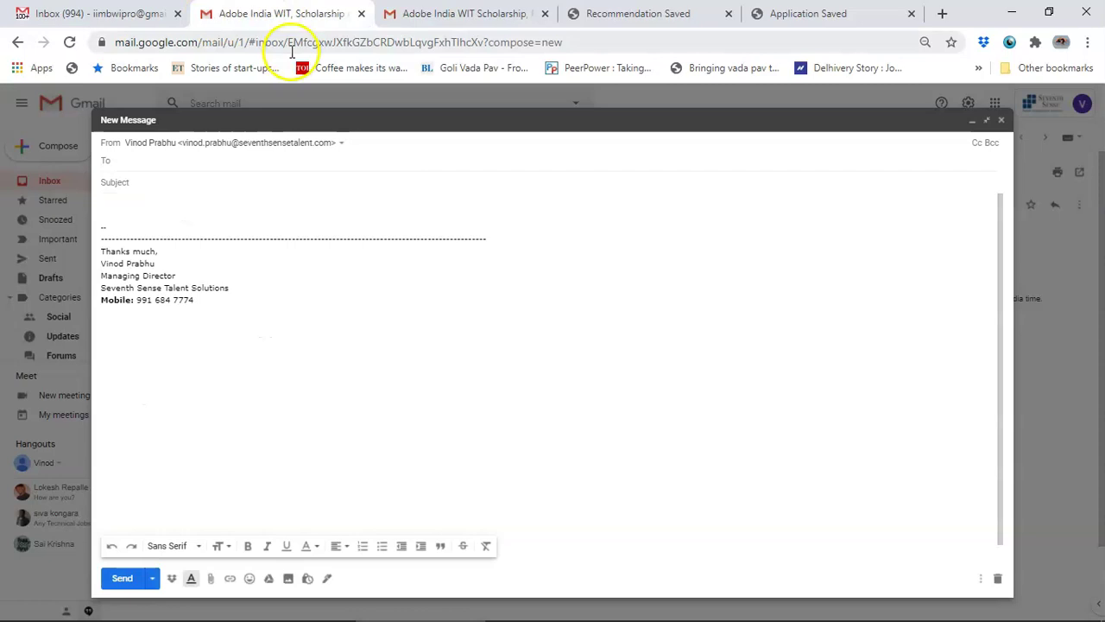
click(1001, 119)
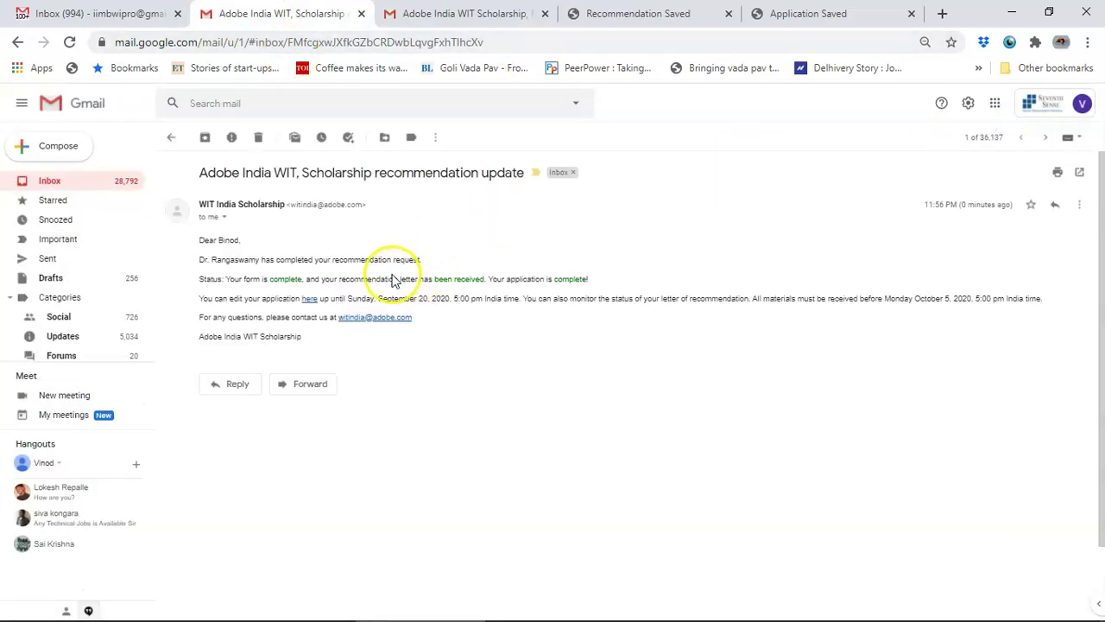
drag(201, 268, 402, 254)
click(520, 253)
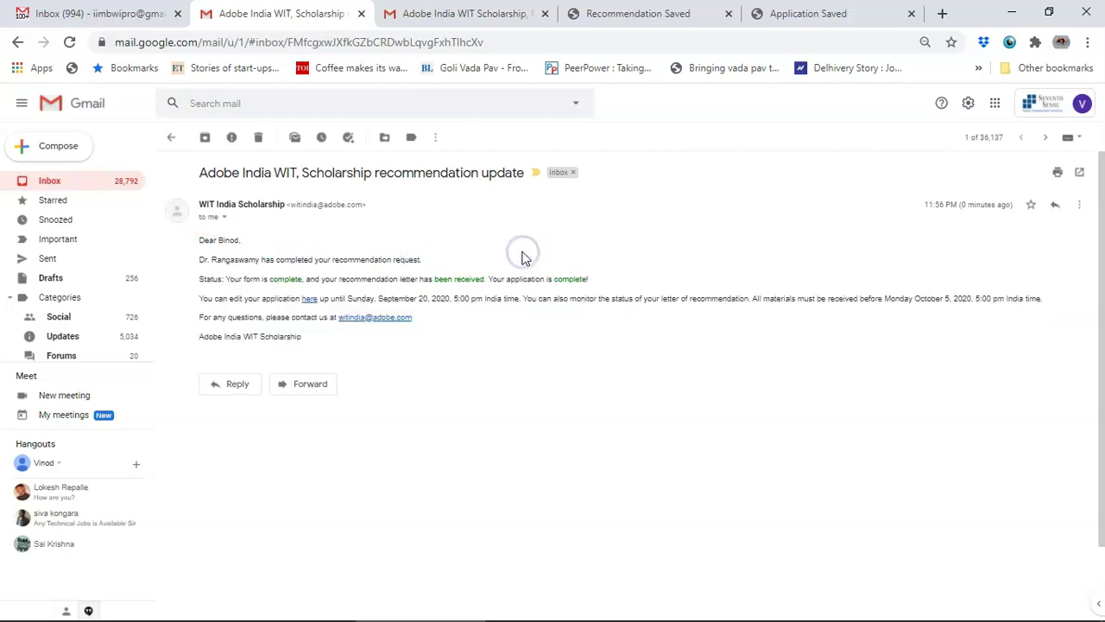
drag(242, 279, 622, 279)
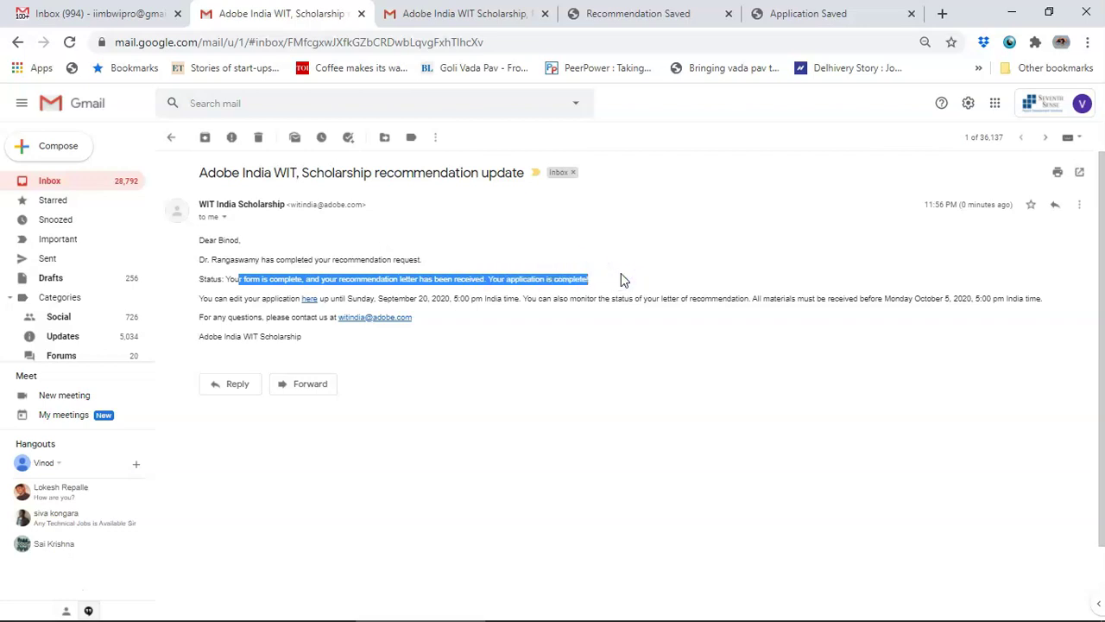